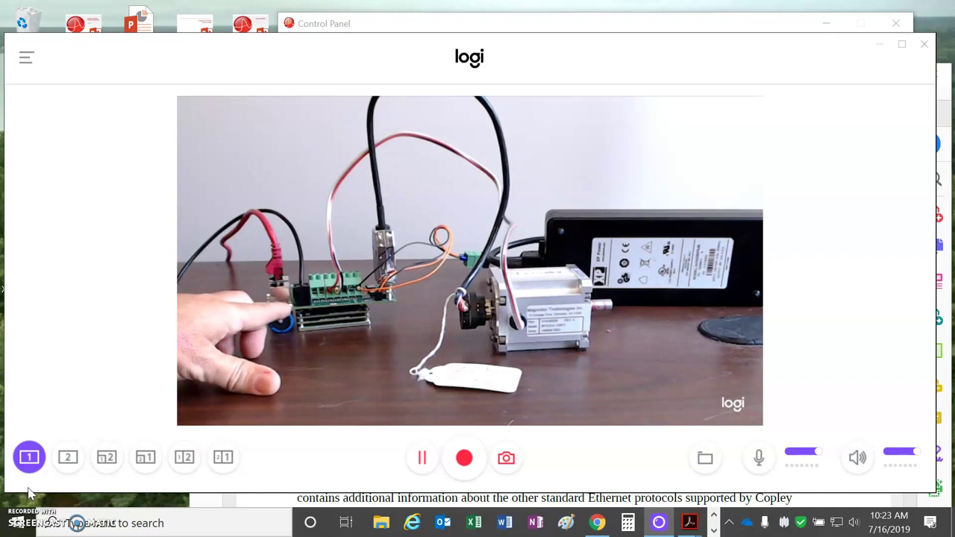
Minimize the Logi Capture camera view so the AN133 Modbus note in Acrobat shows
left_click(880, 54)
Maximize the AN133 note and highlight its v1.0 version and 4.18 firmware requirement
left_click(897, 71)
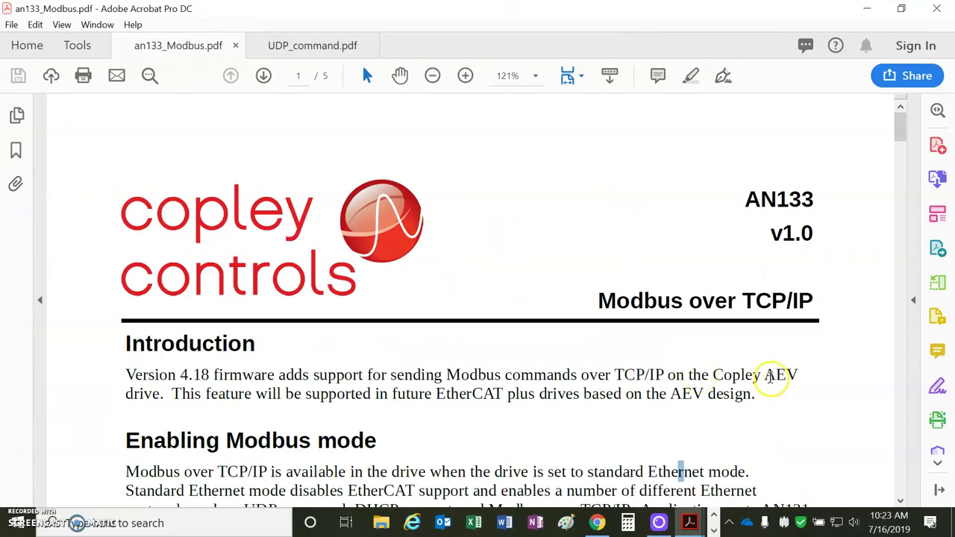
left_click_drag(801, 233, 770, 234)
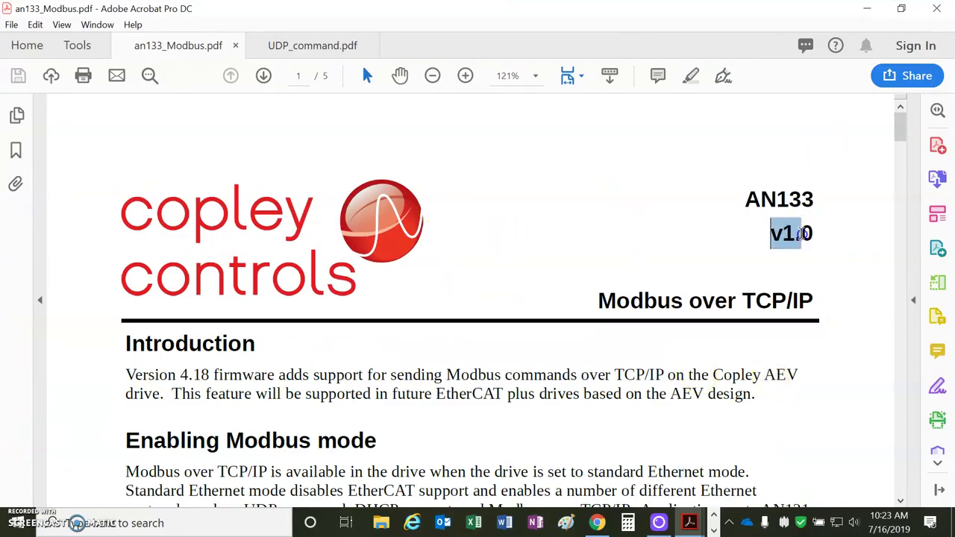
scroll(783, 349, "down", 1)
left_click(767, 348)
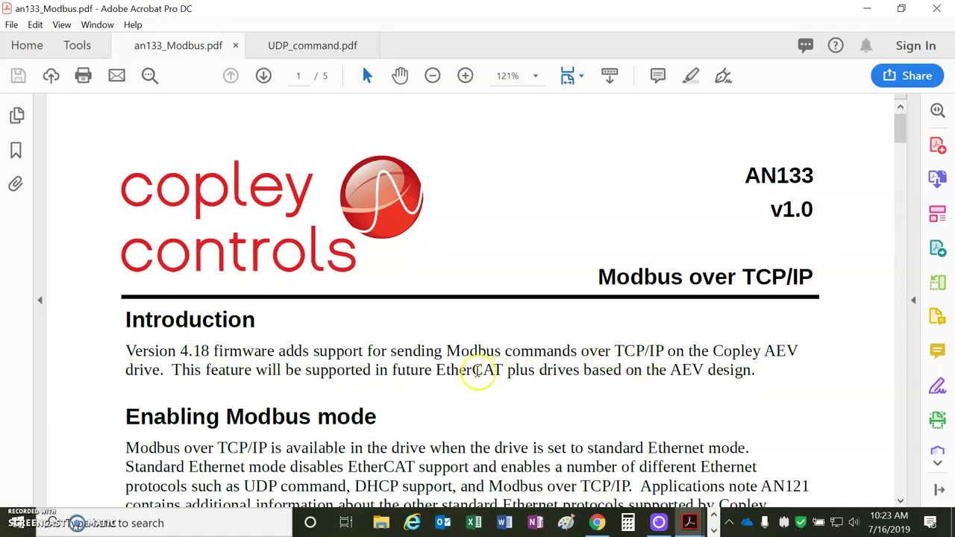
left_click_drag(179, 351, 275, 351)
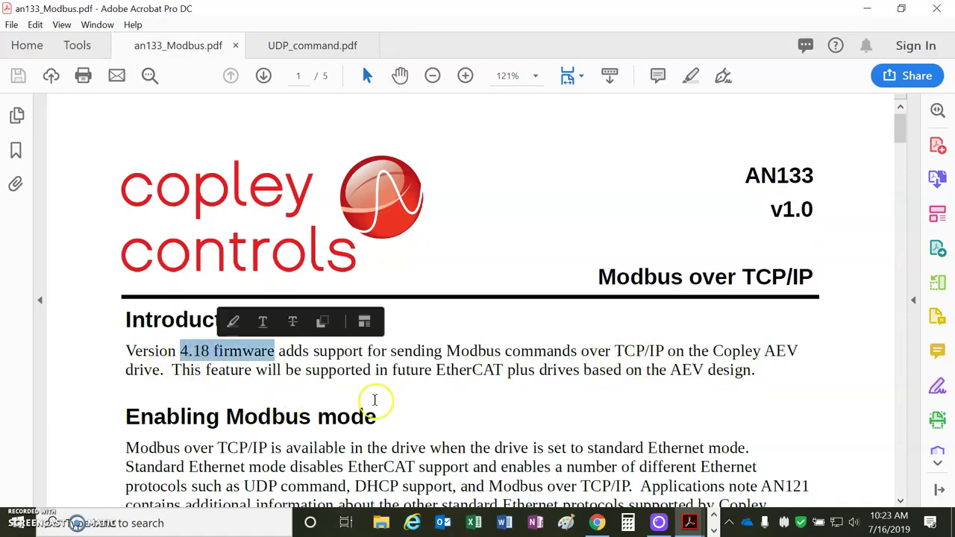
scroll(375, 400, "down", 9)
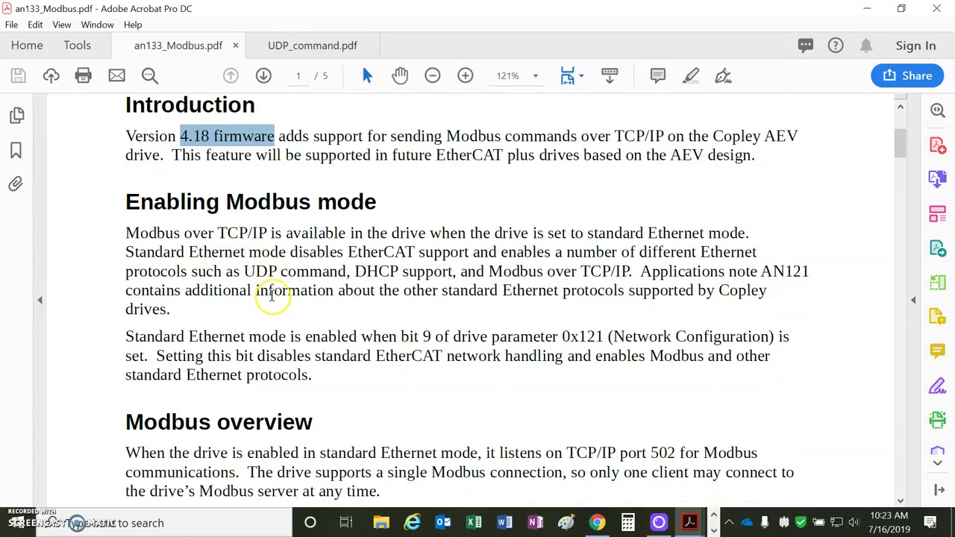
Highlight bit 9 of parameter 0x121, Ethernet and DHCP, then continue to page 2's Register mapping
left_click_drag(401, 336, 768, 338)
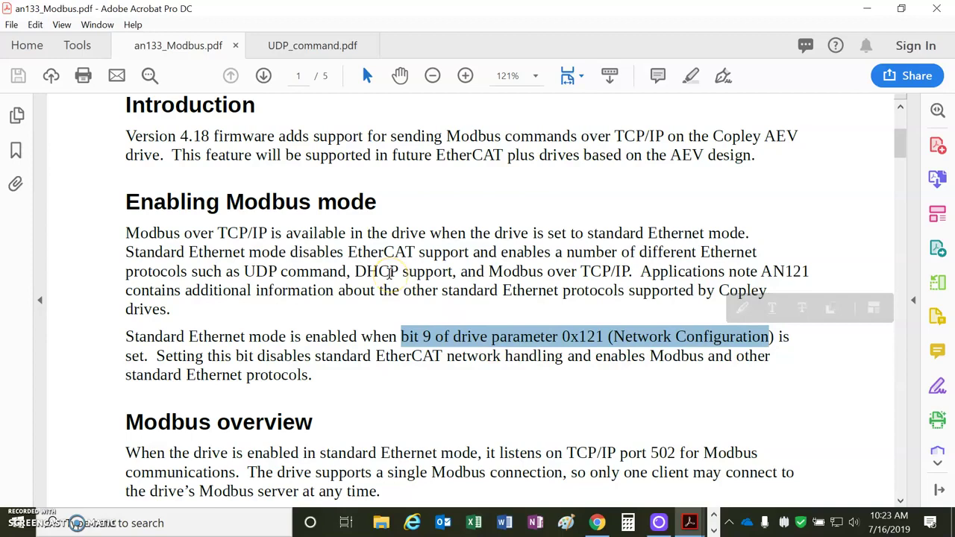
double_click(195, 337)
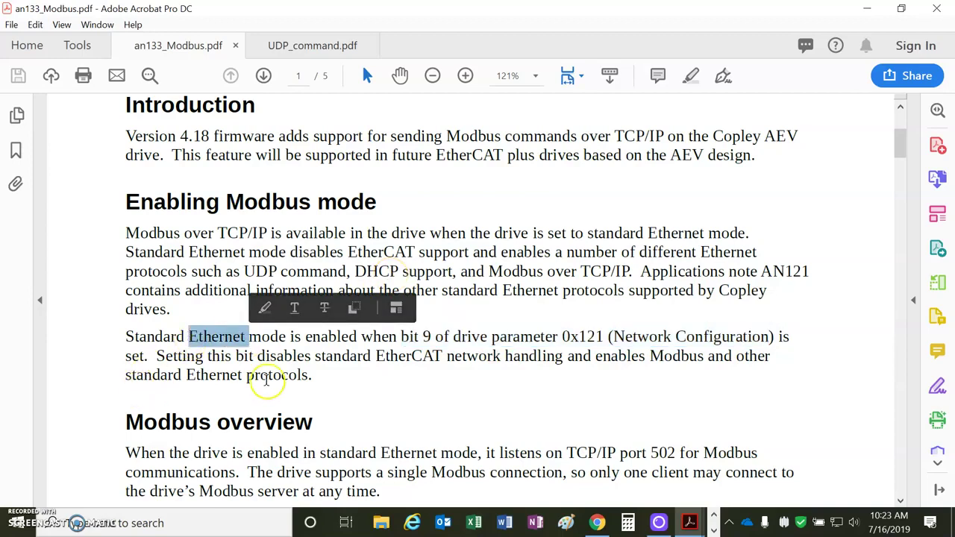
double_click(358, 272)
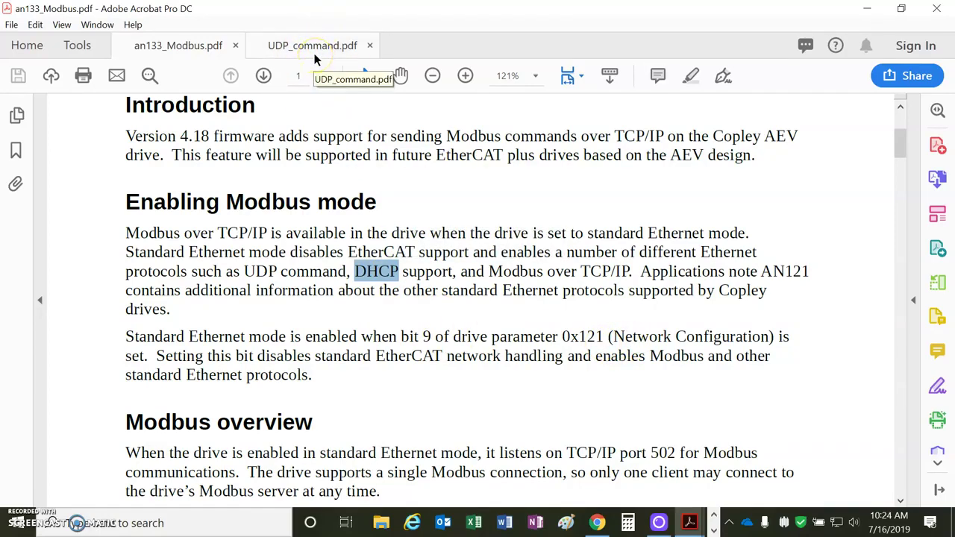
scroll(406, 215, "down", 3)
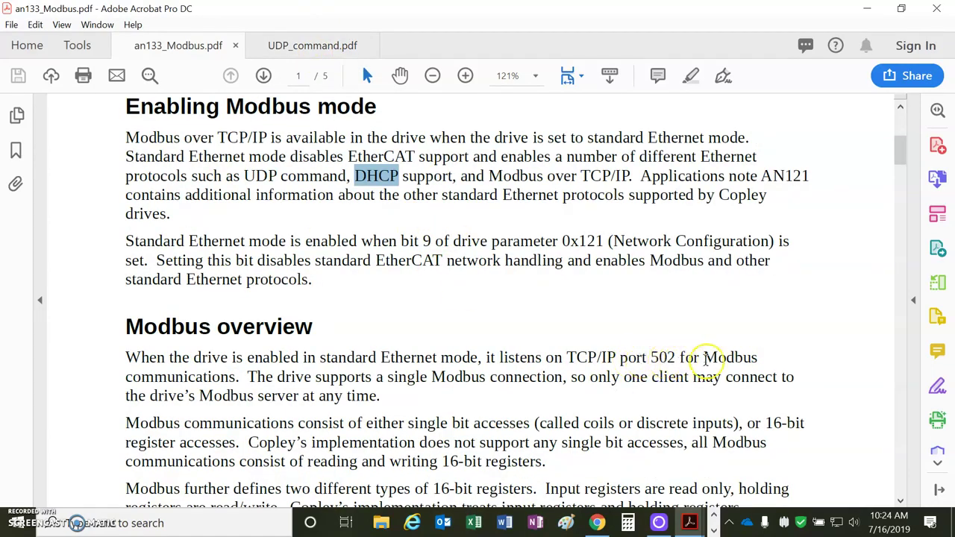
scroll(528, 440, "down", 1)
scroll(528, 440, "down", 15)
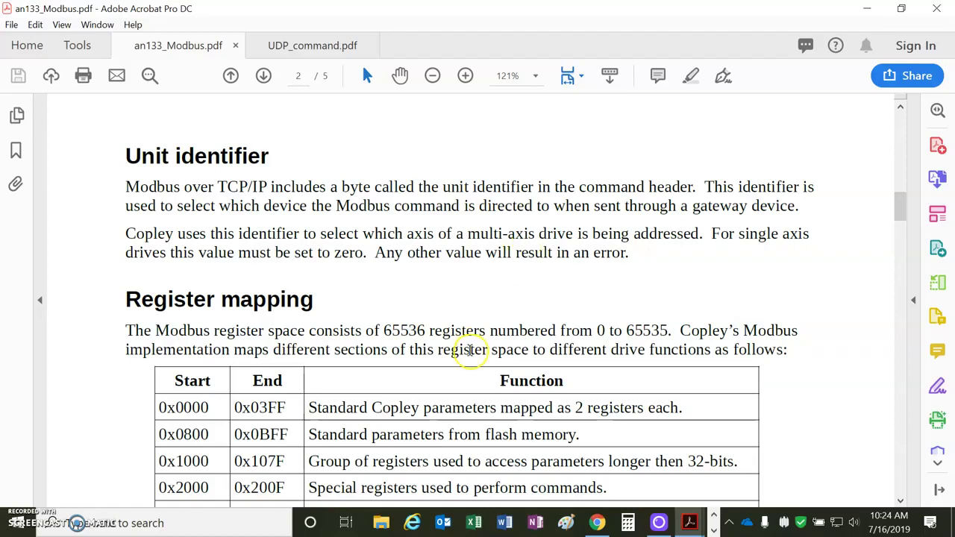
scroll(465, 341, "down", 1)
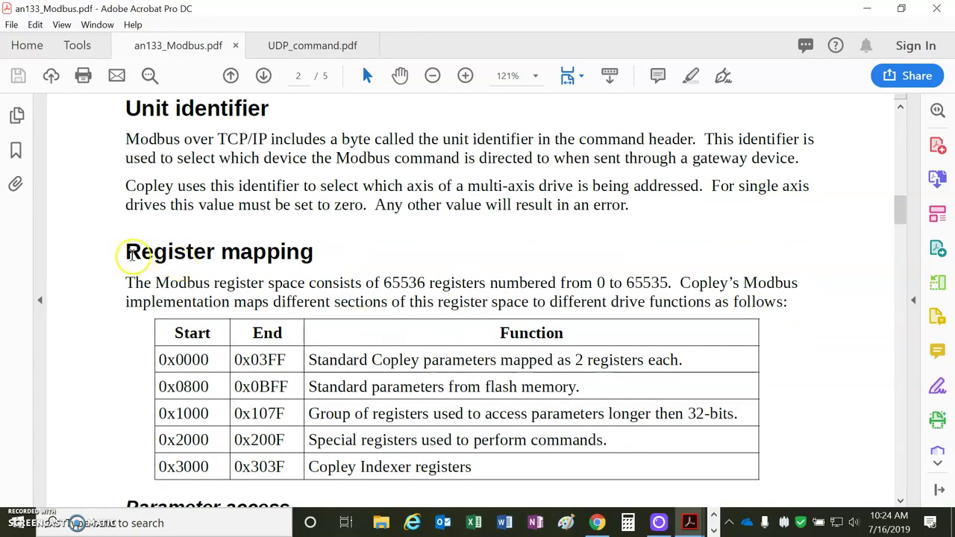
scroll(141, 276, "down", 1)
left_click_drag(161, 311, 211, 313)
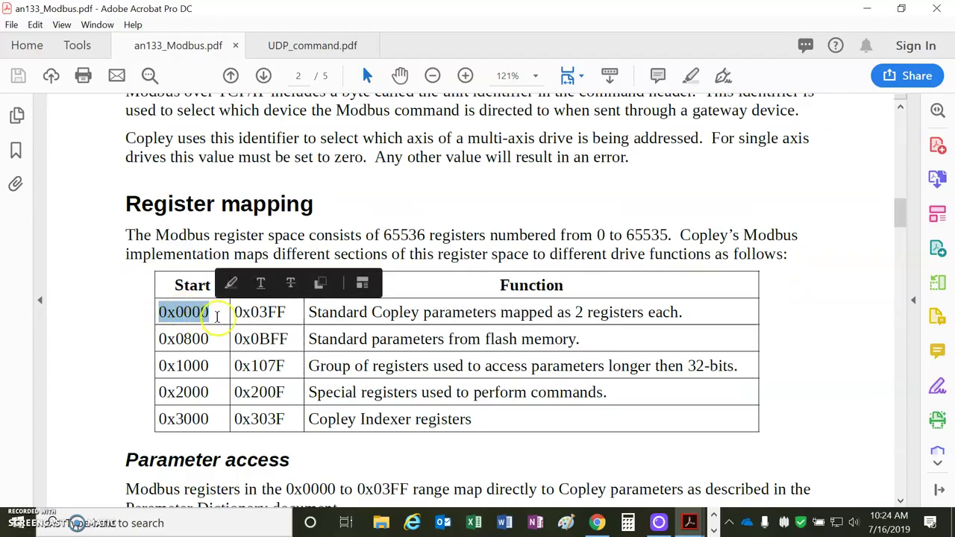
left_click_drag(433, 313, 498, 312)
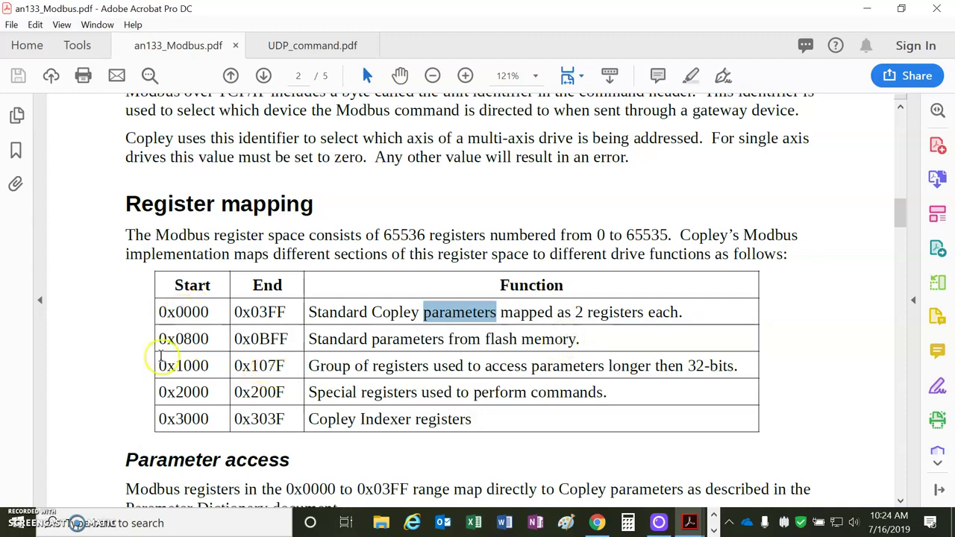
left_click_drag(160, 337, 211, 340)
left_click(511, 322)
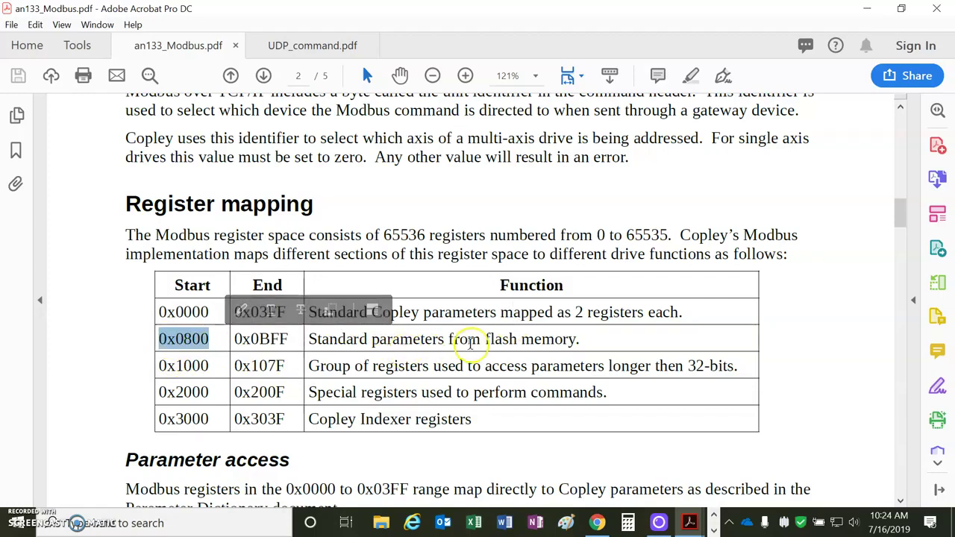
left_click_drag(162, 366, 211, 365)
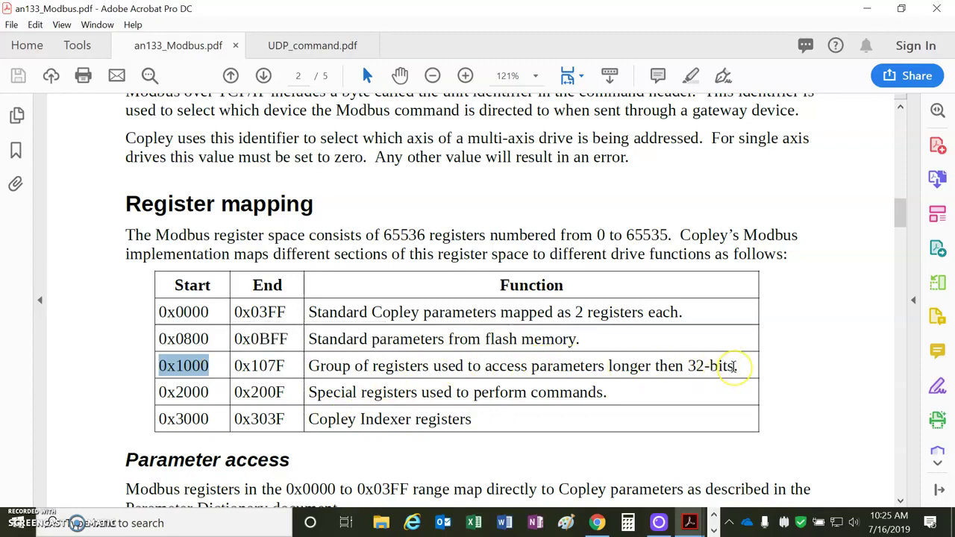
scroll(431, 427, "down", 1)
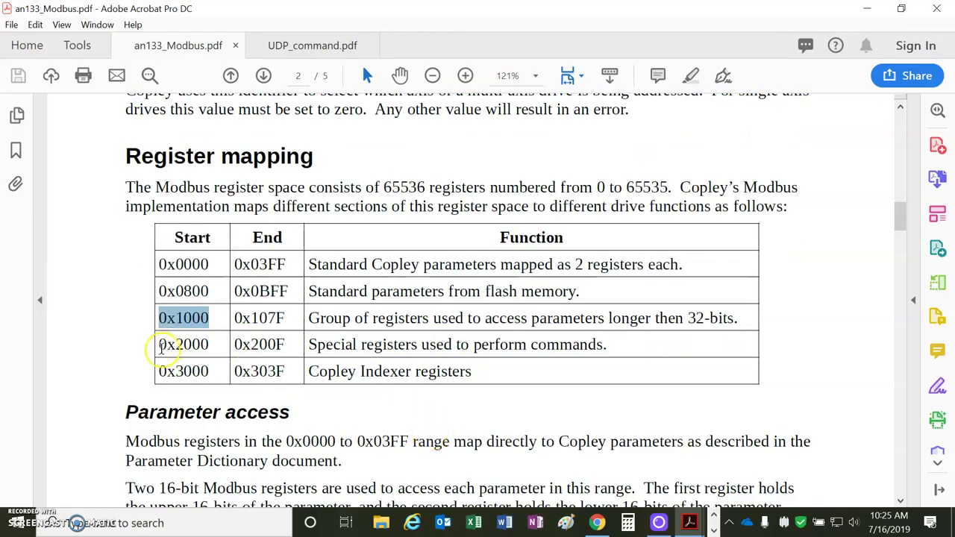
left_click_drag(158, 344, 212, 344)
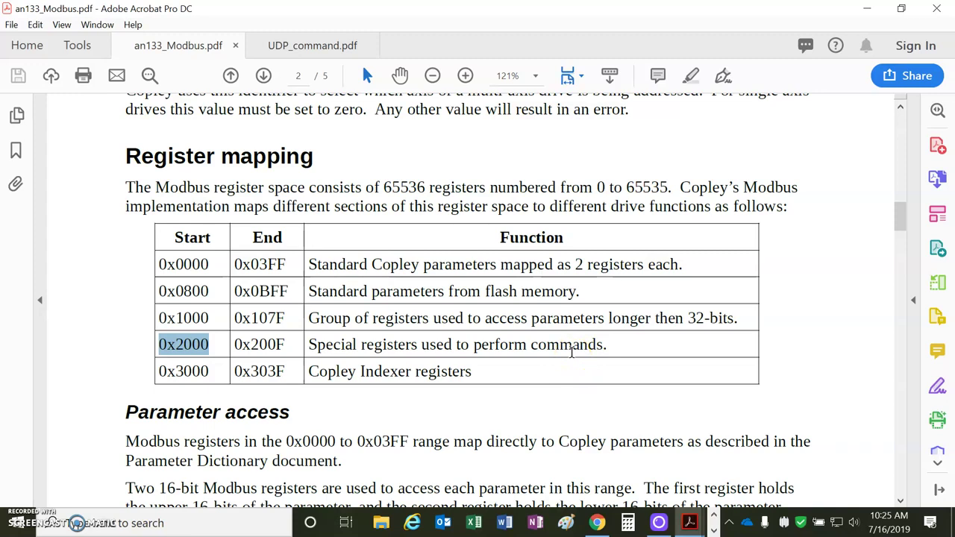
left_click_drag(159, 373, 214, 372)
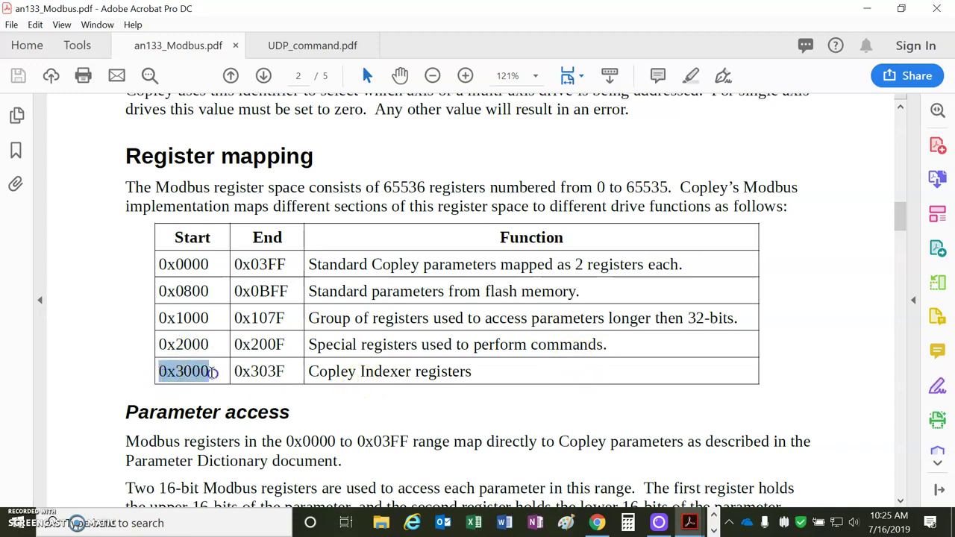
triple_click(346, 374)
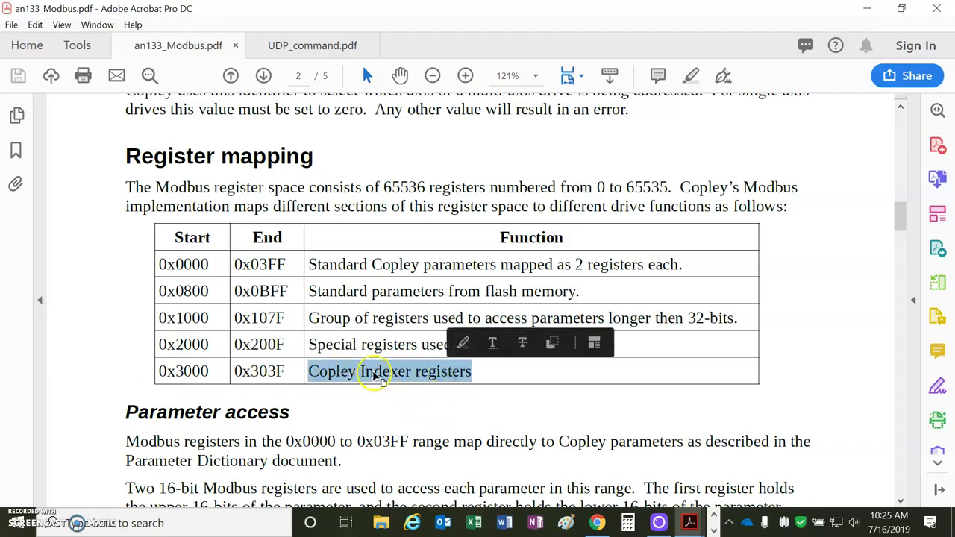
left_click(159, 371)
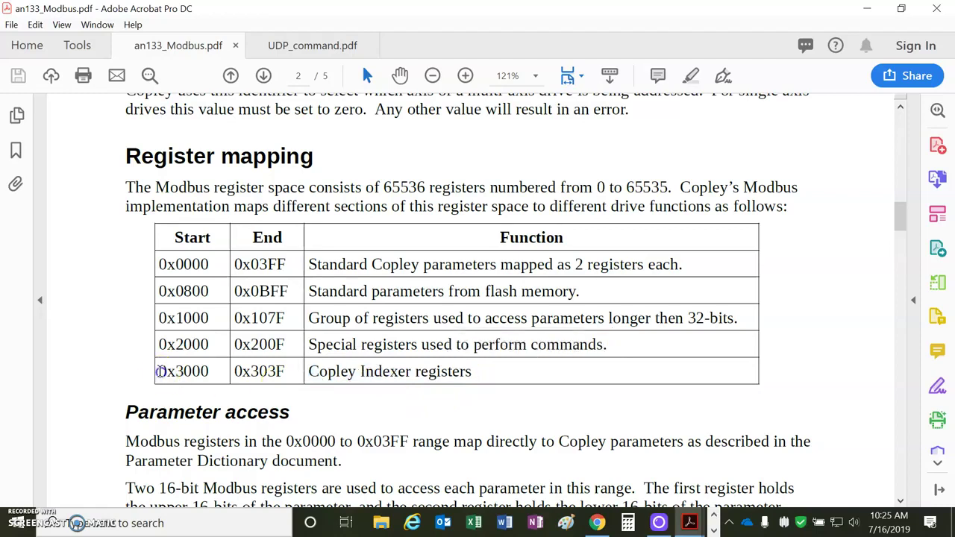
left_click_drag(159, 372, 215, 371)
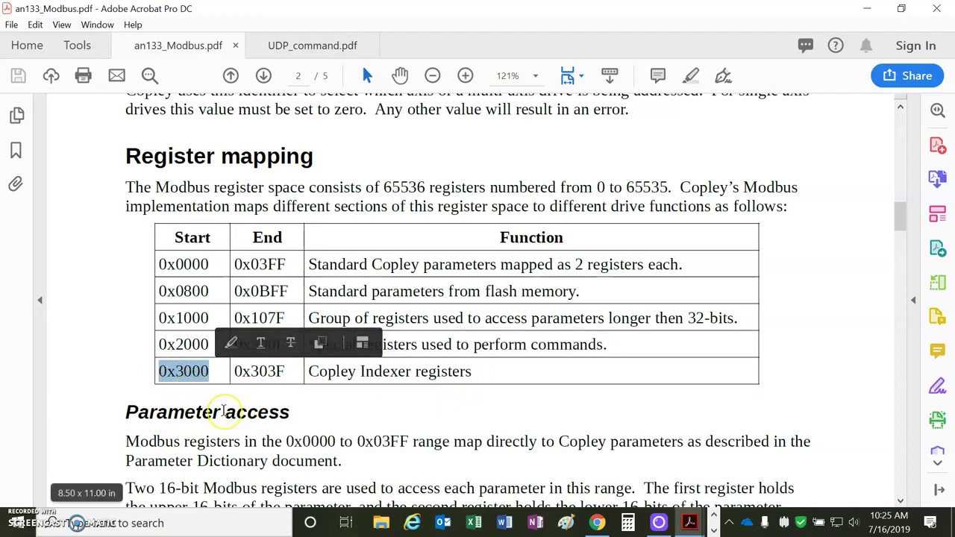
scroll(223, 411, "down", 5)
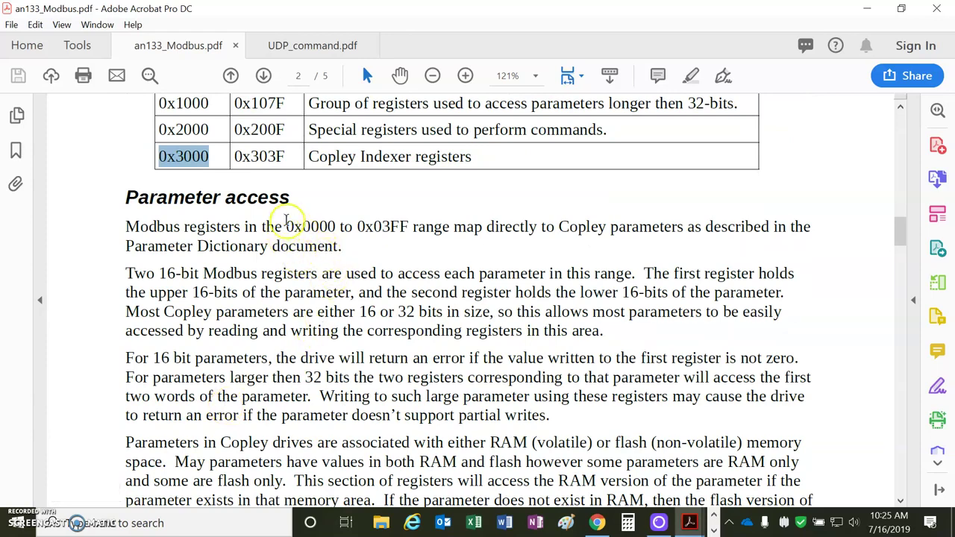
Highlight 0x0000, the parameter 0x17 motor actual position reference and the multiply-by-2 rule
left_click_drag(286, 224, 335, 226)
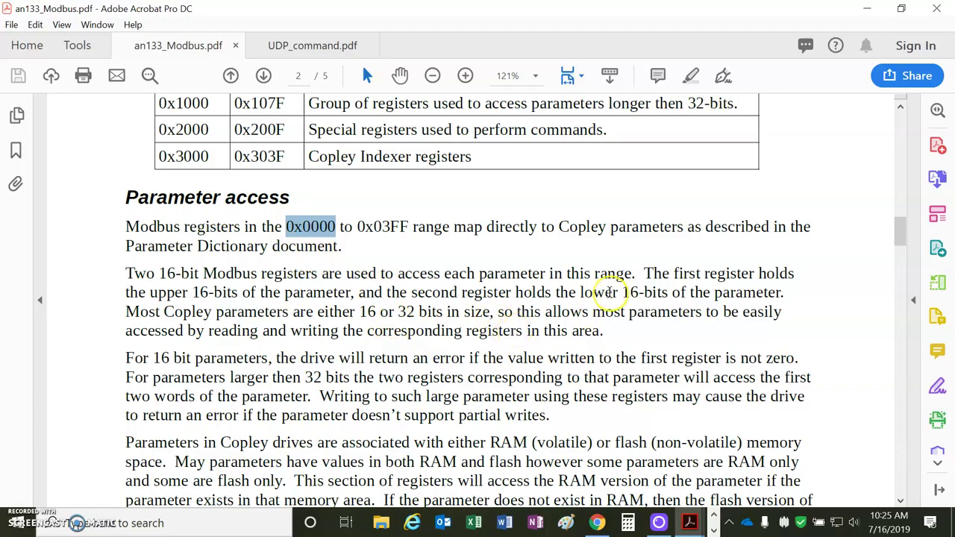
scroll(587, 393, "down", 10)
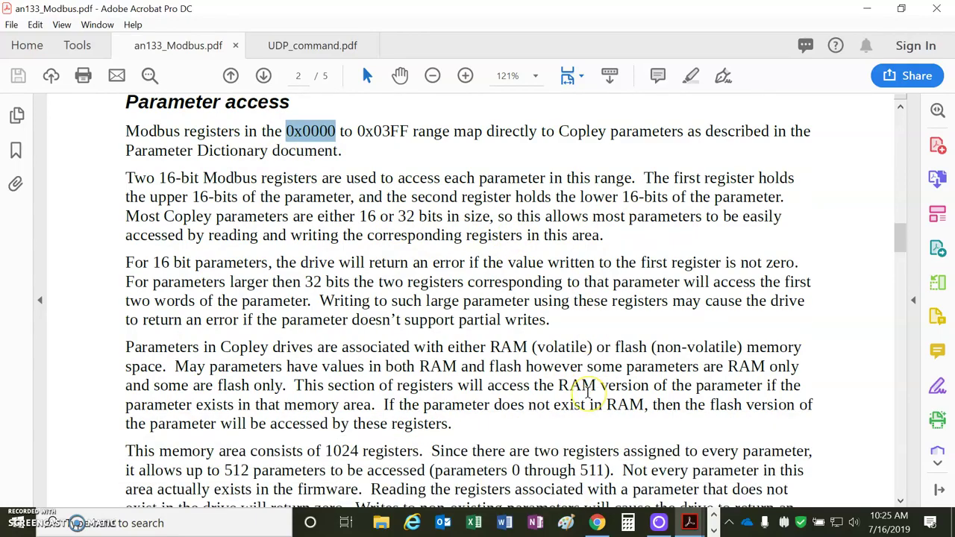
scroll(587, 399, "down", 7)
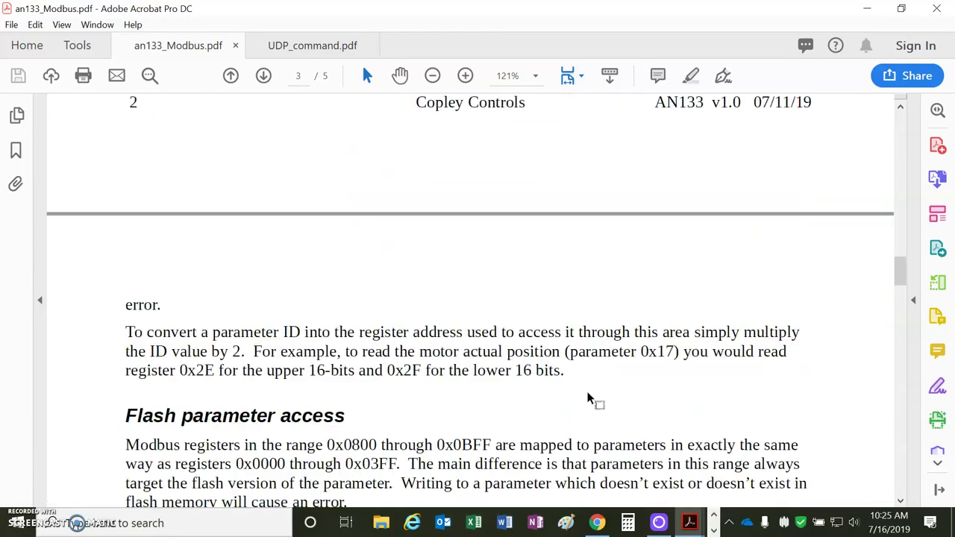
left_click_drag(568, 354, 677, 352)
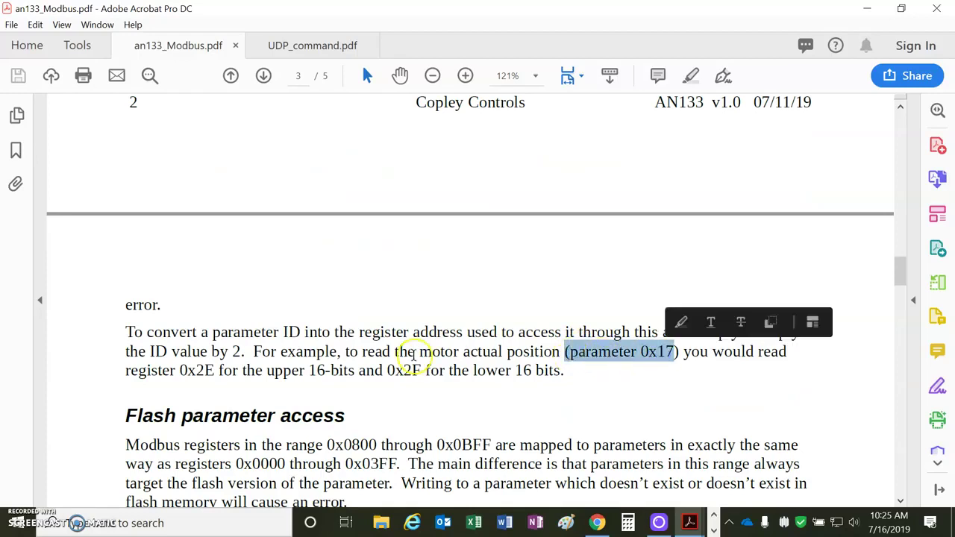
left_click_drag(417, 351, 567, 353)
left_click_drag(676, 353, 572, 353)
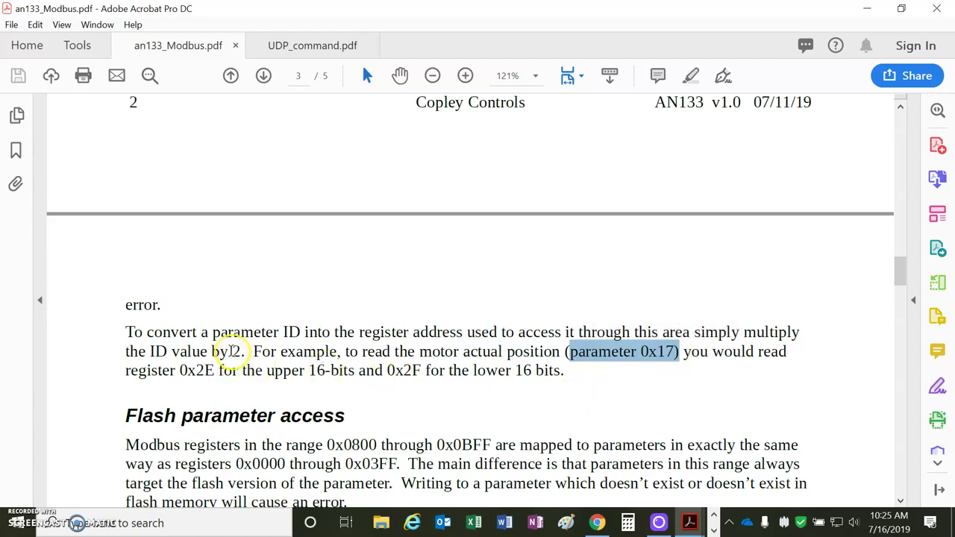
left_click_drag(213, 351, 245, 351)
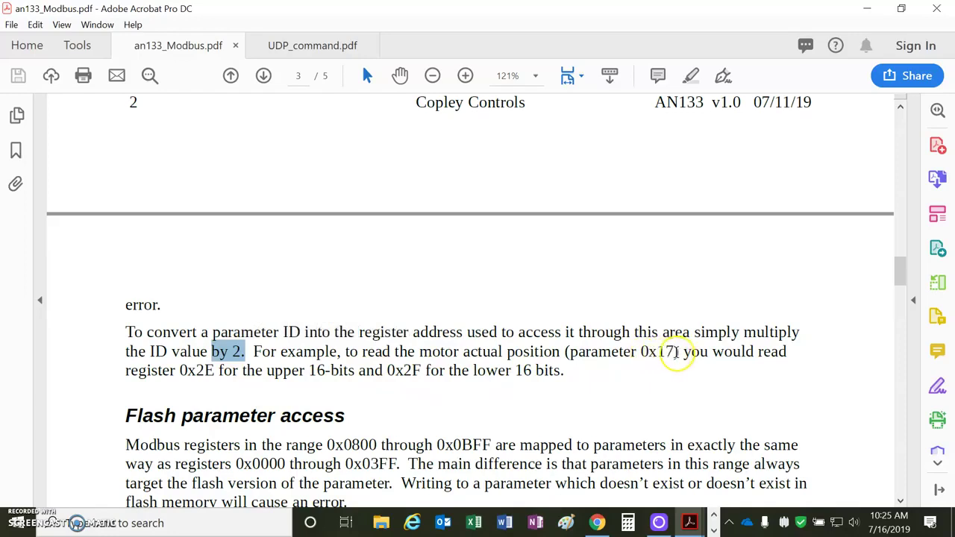
Mark registers 0x2E/0x2F and the 0x0800 flash and 0x1000 long parameter ranges, reaching page 4
left_click_drag(179, 371, 214, 372)
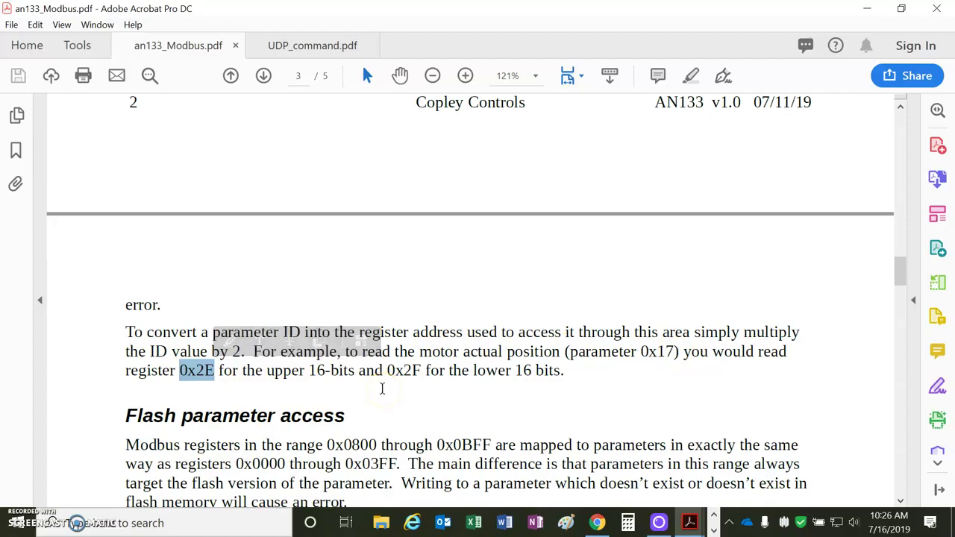
left_click_drag(386, 370, 422, 371)
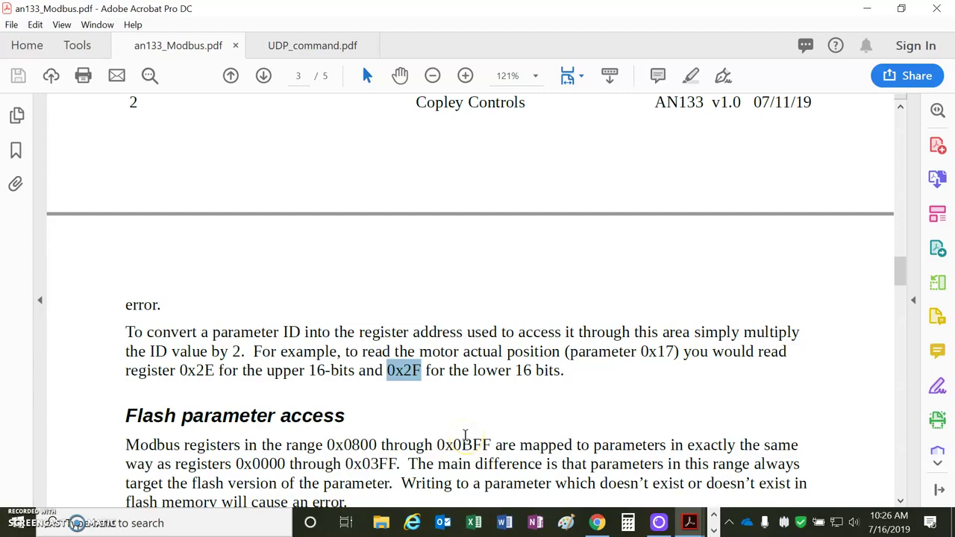
scroll(464, 435, "down", 3)
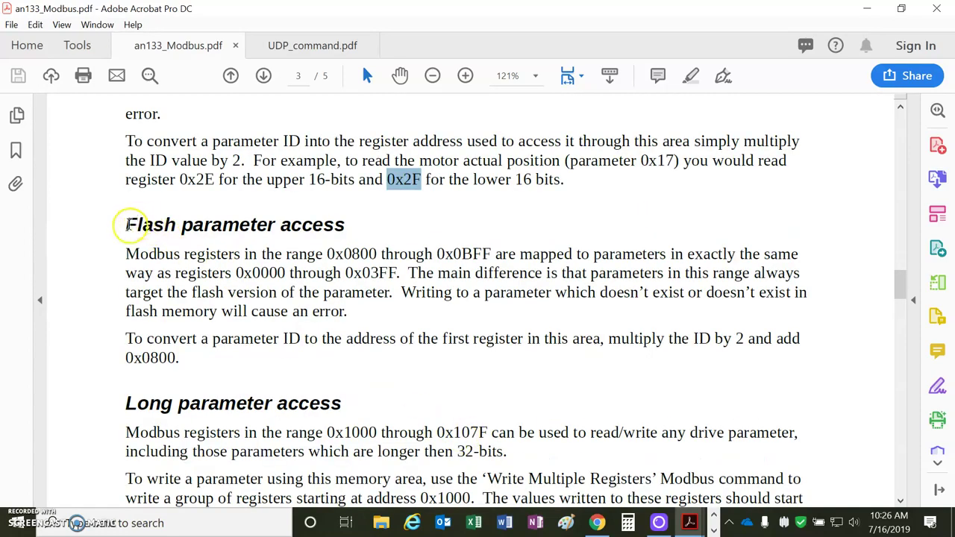
left_click_drag(326, 255, 378, 252)
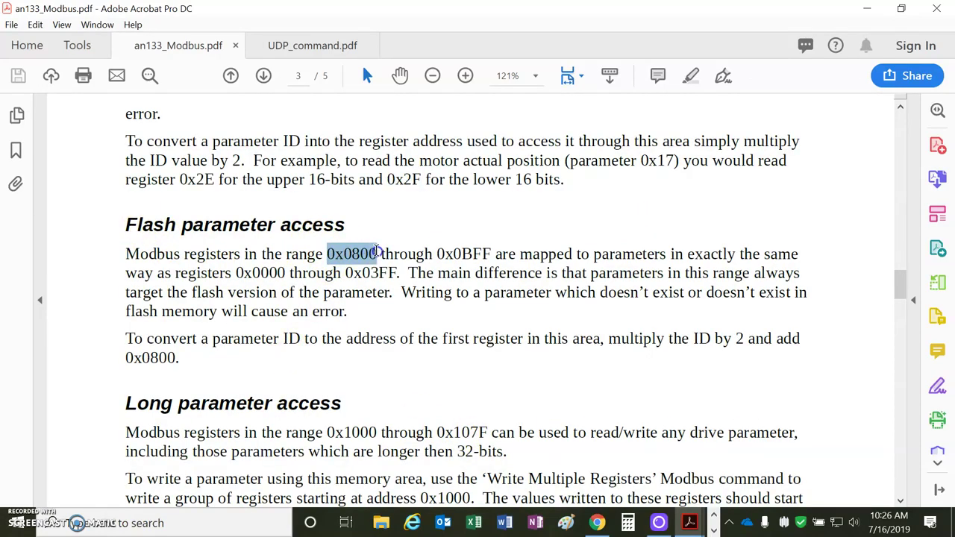
scroll(376, 252, "down", 2)
double_click(355, 337)
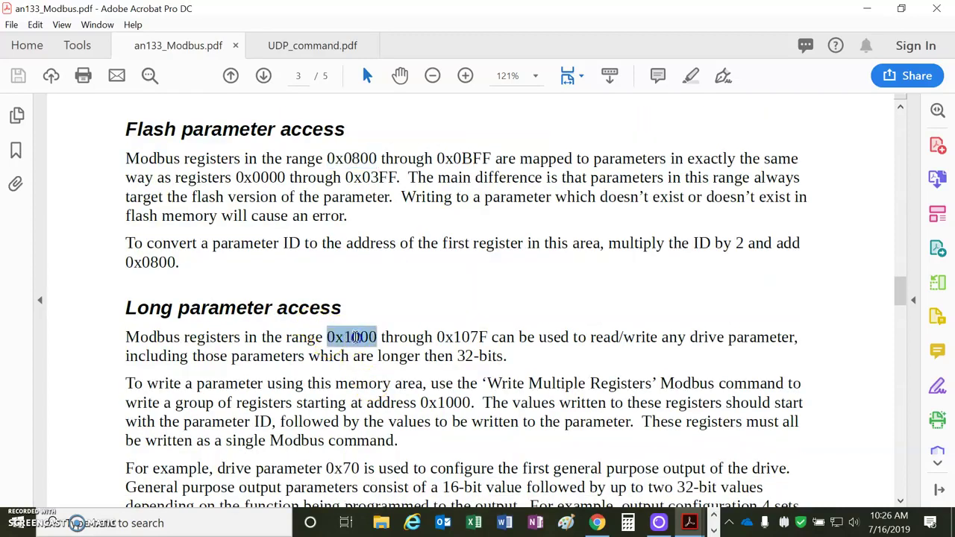
scroll(422, 422, "down", 2)
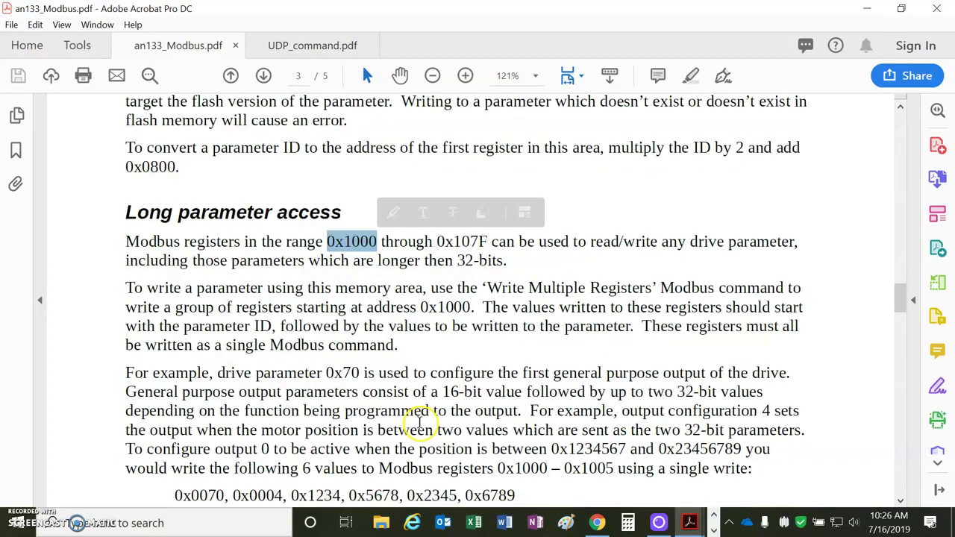
scroll(419, 422, "down", 8)
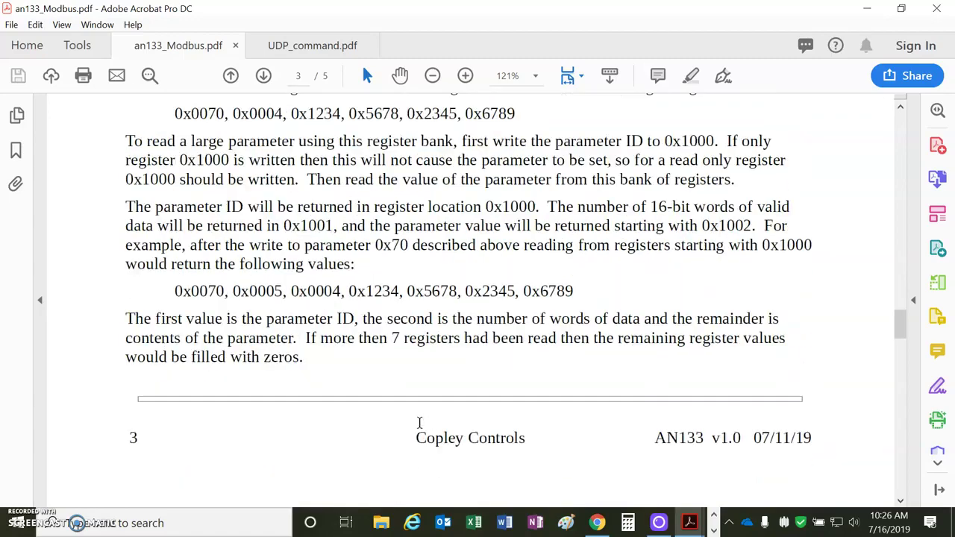
scroll(419, 422, "down", 11)
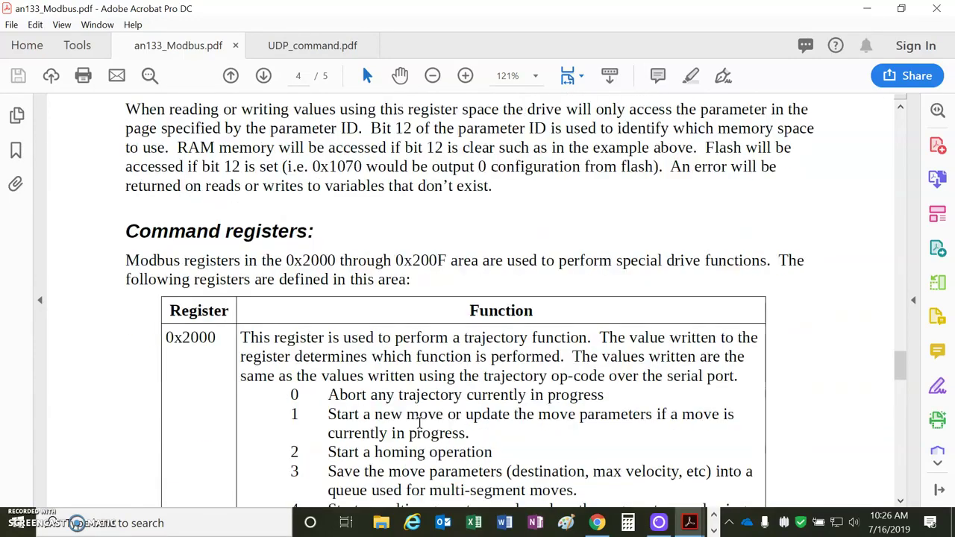
Mark command register 0x2000, read through rows 0x2001–0x200F, then move to UDP_command.pdf
scroll(419, 423, "down", 2)
double_click(175, 243)
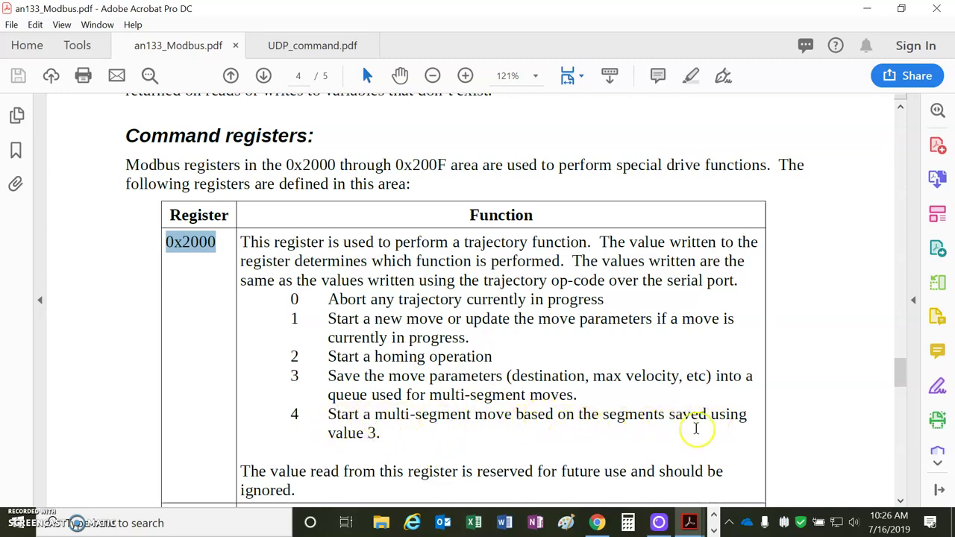
scroll(507, 443, "down", 2)
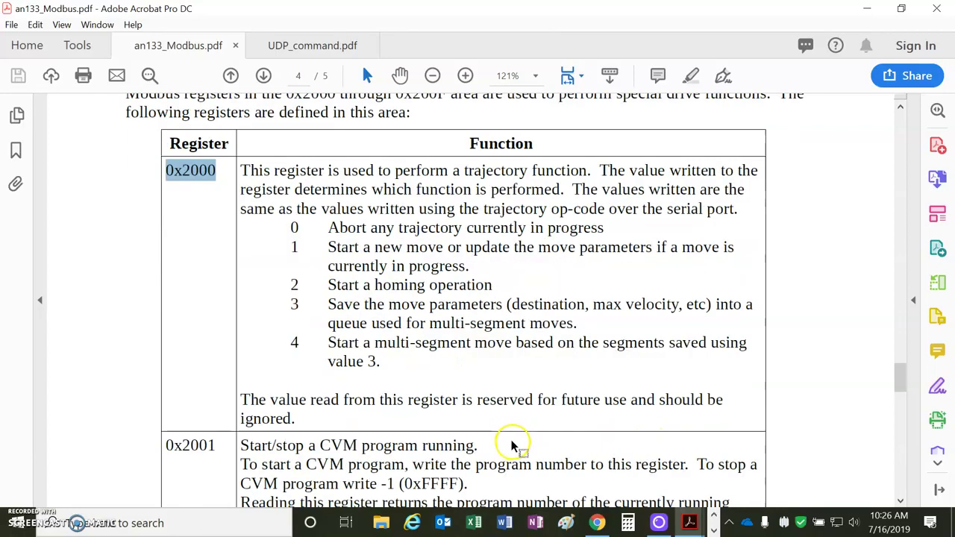
scroll(509, 446, "down", 3)
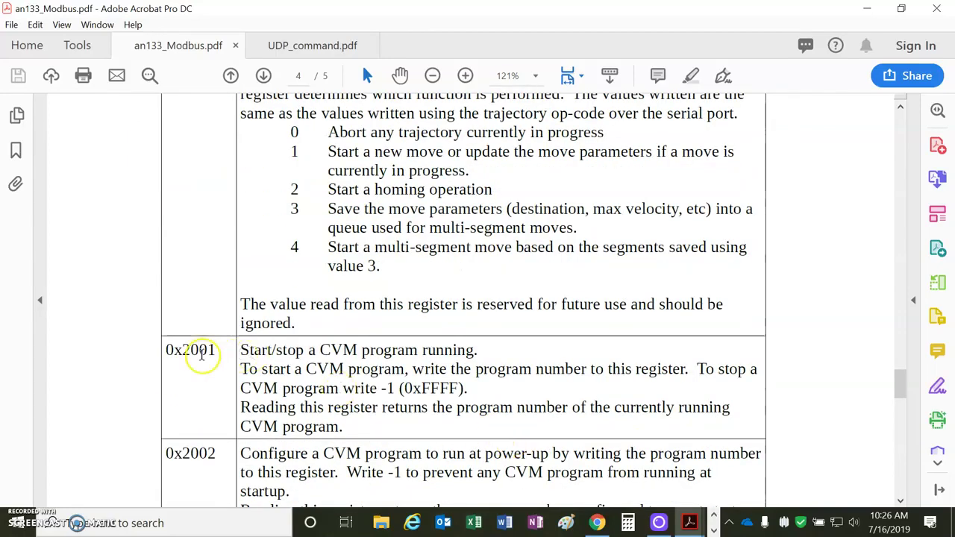
scroll(336, 368, "down", 4)
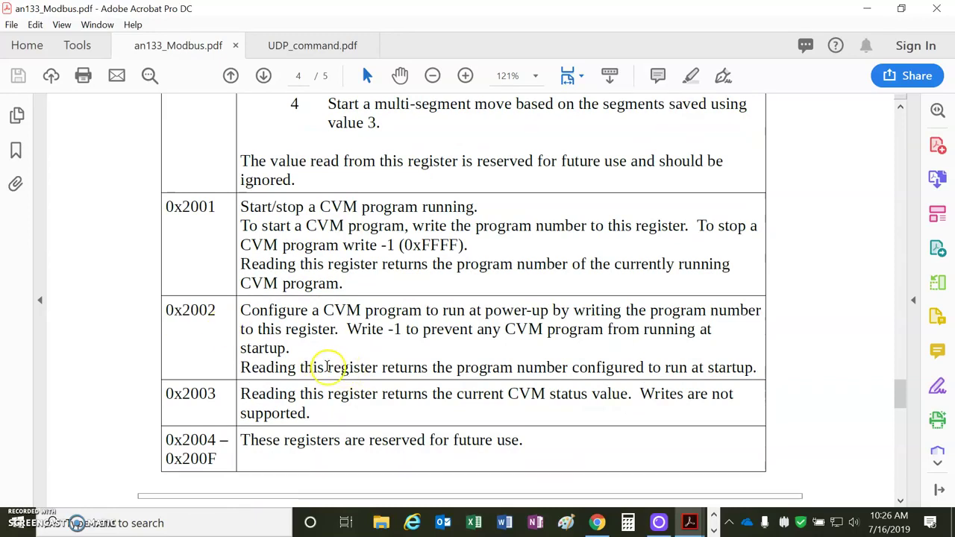
scroll(330, 368, "down", 2)
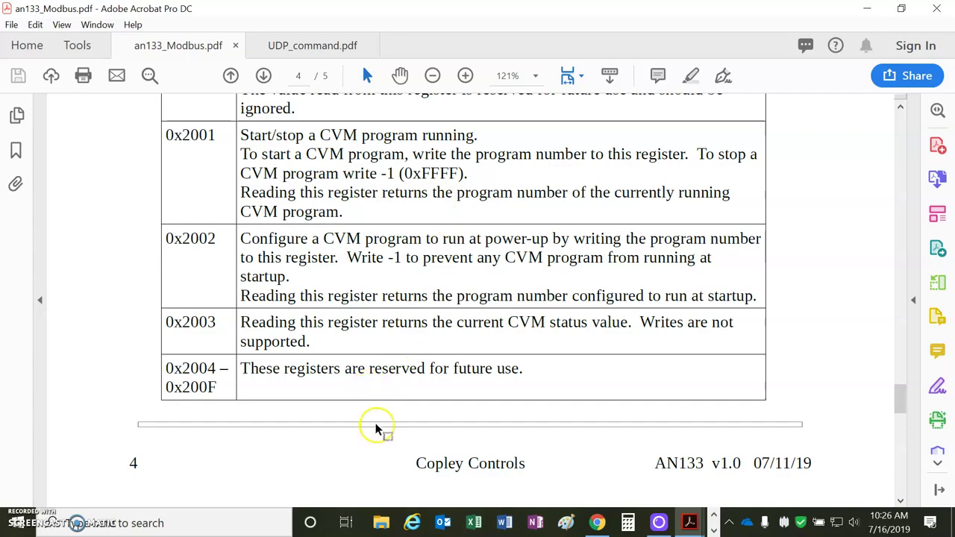
scroll(296, 414, "down", 7)
scroll(296, 410, "down", 6)
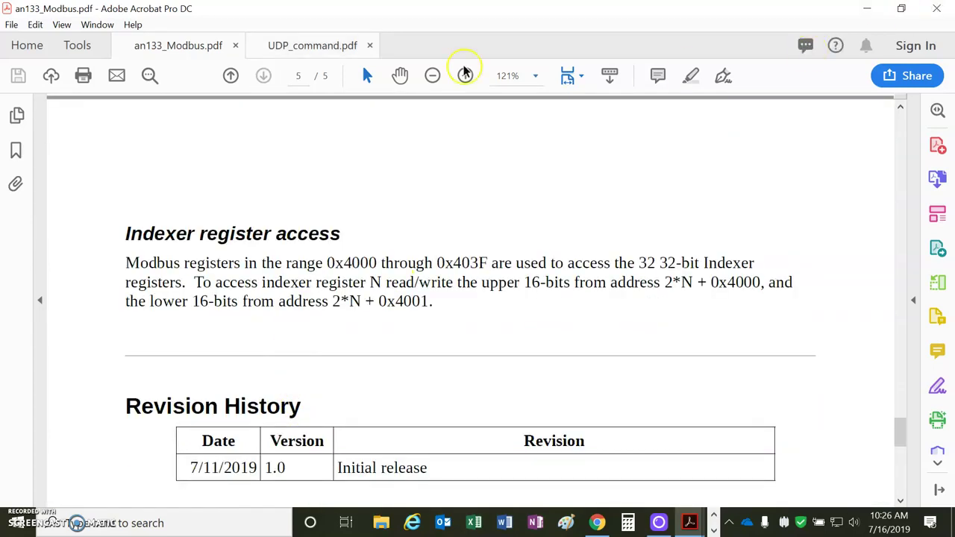
left_click(326, 46)
In Configuration, mark network parameter 0x121, required value 0x0200 and IP parameter 0x11F
scroll(522, 463, "down", 1)
scroll(539, 469, "down", 6)
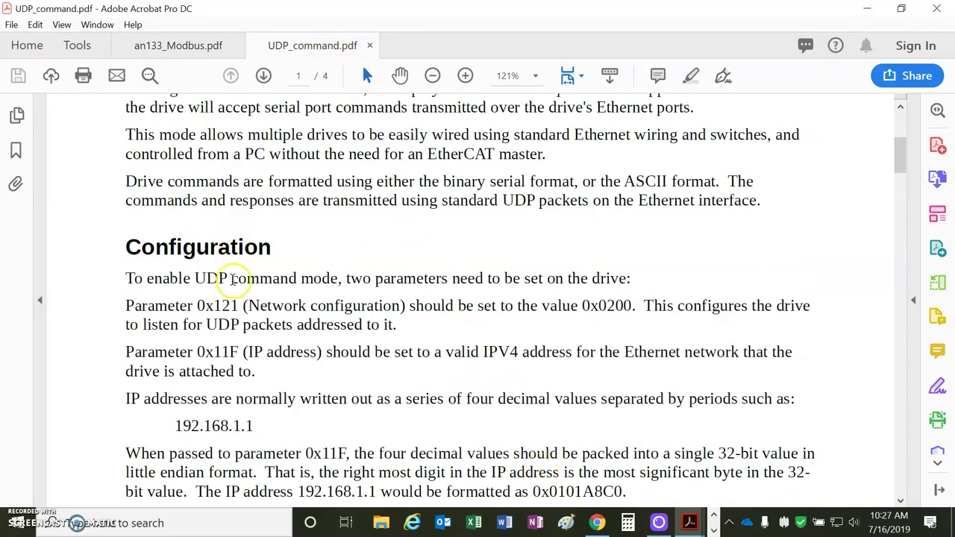
left_click_drag(203, 306, 238, 305)
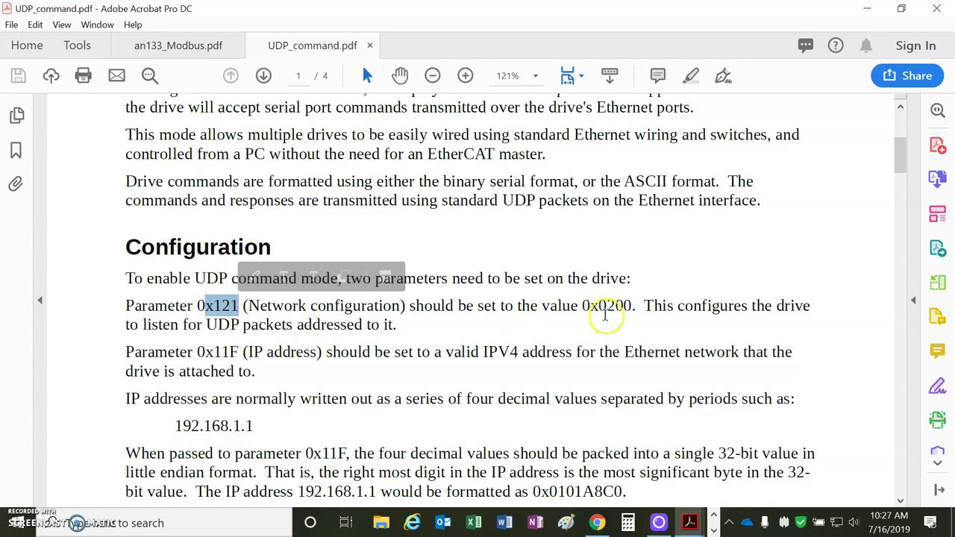
left_click_drag(582, 306, 631, 306)
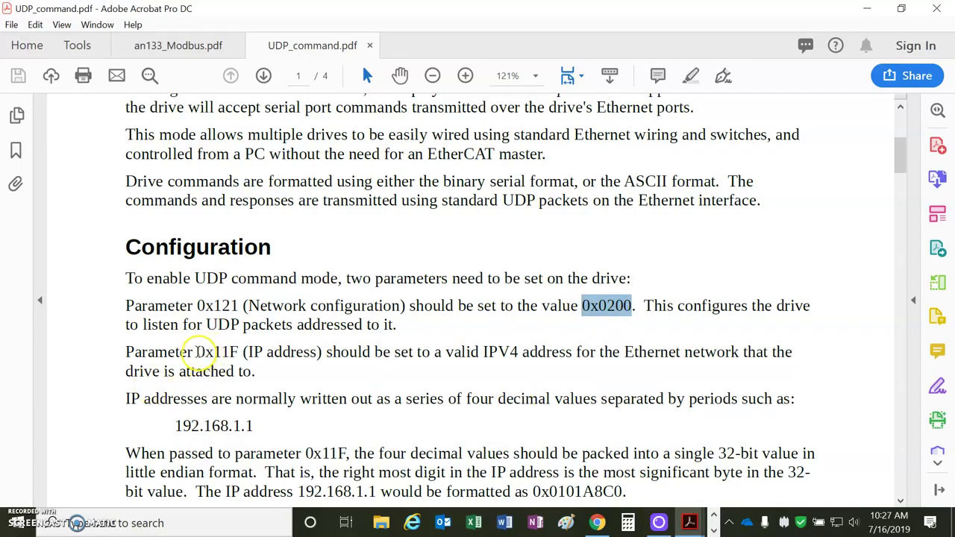
left_click_drag(197, 352, 239, 351)
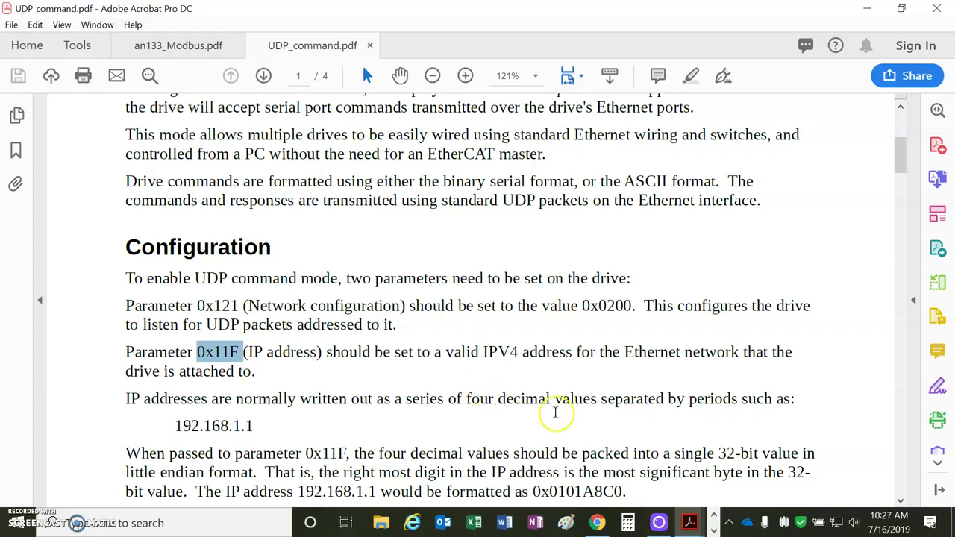
Mark DHCP, parameter 0x121 and the IPV4 address type in the IP address text
left_click_drag(901, 150, 901, 424)
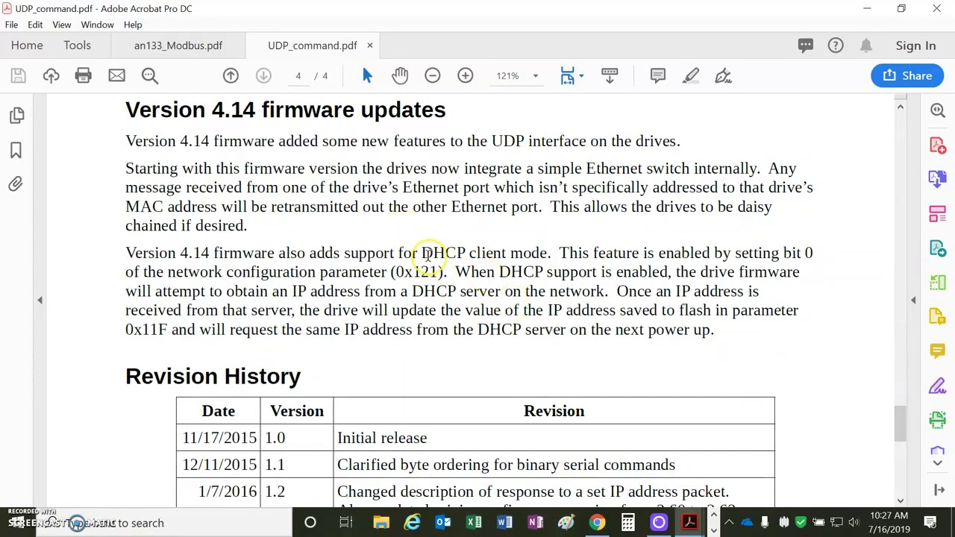
double_click(440, 253)
left_click_drag(392, 273, 438, 274)
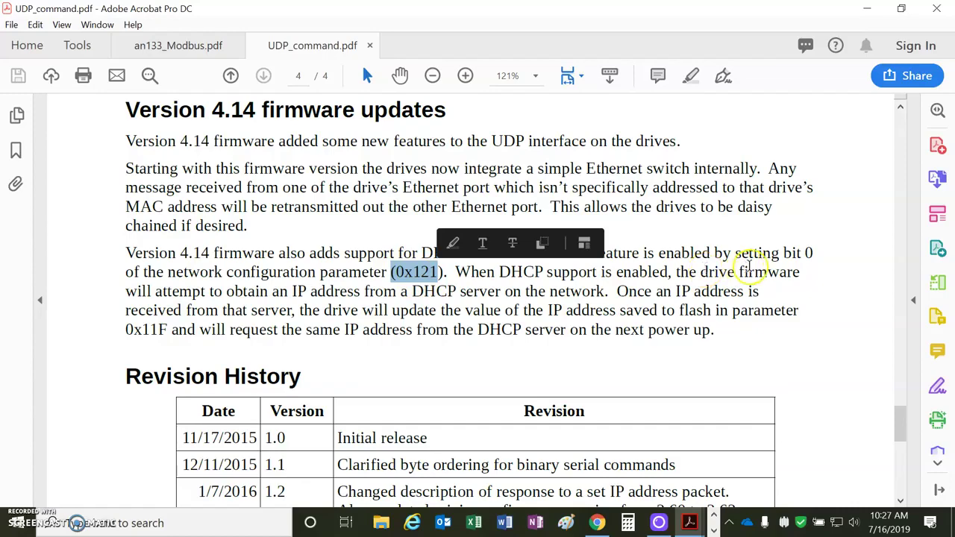
left_click_drag(781, 254, 814, 255)
left_click_drag(900, 419, 909, 170)
left_click_drag(243, 262, 319, 263)
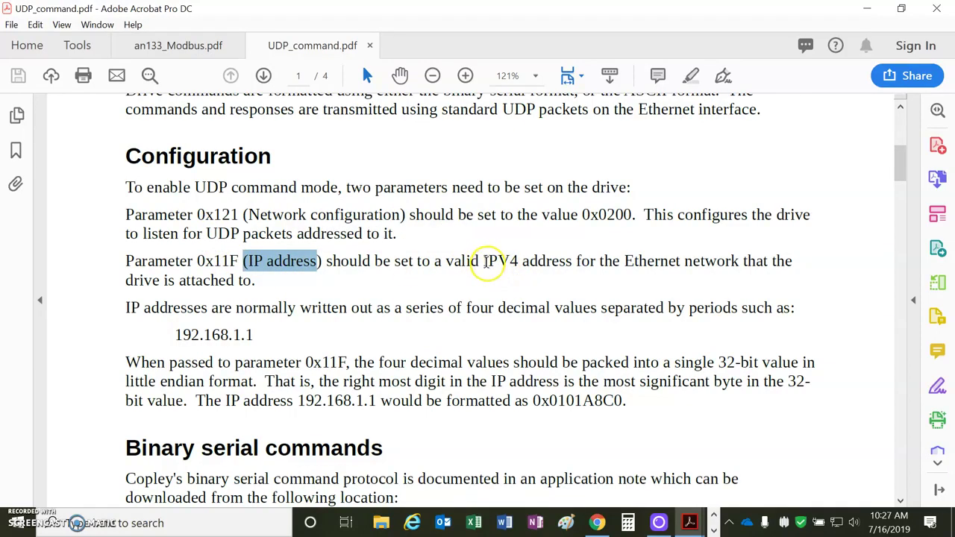
left_click_drag(485, 261, 520, 262)
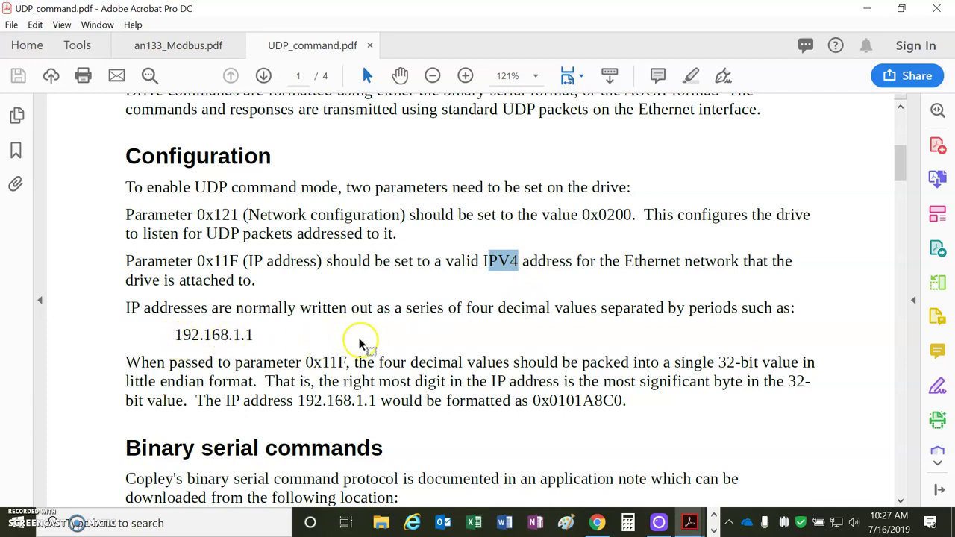
Hide Acrobat and send g r0x11f in CME 2's ASCII Command Line, returning 0x17020a0a
left_click(864, 12)
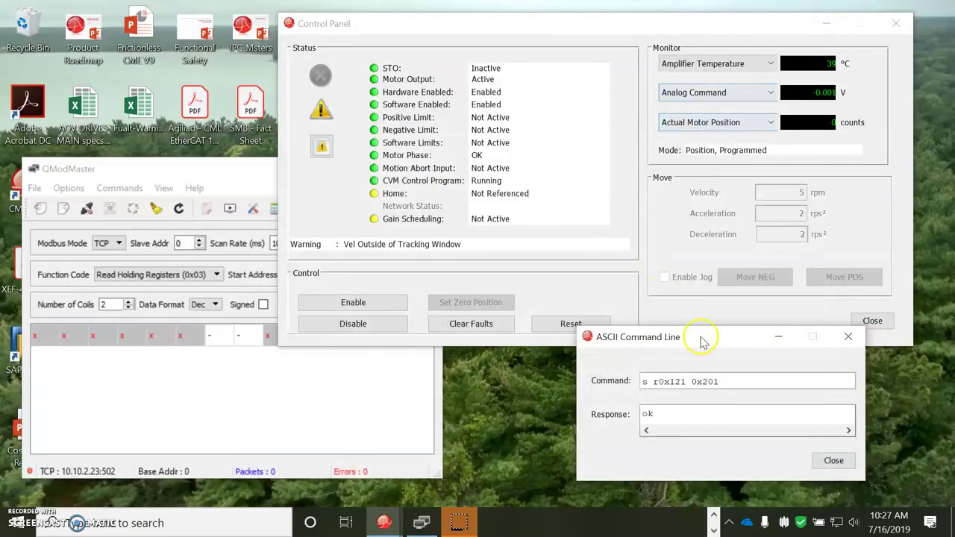
left_click(642, 382)
left_click(643, 338)
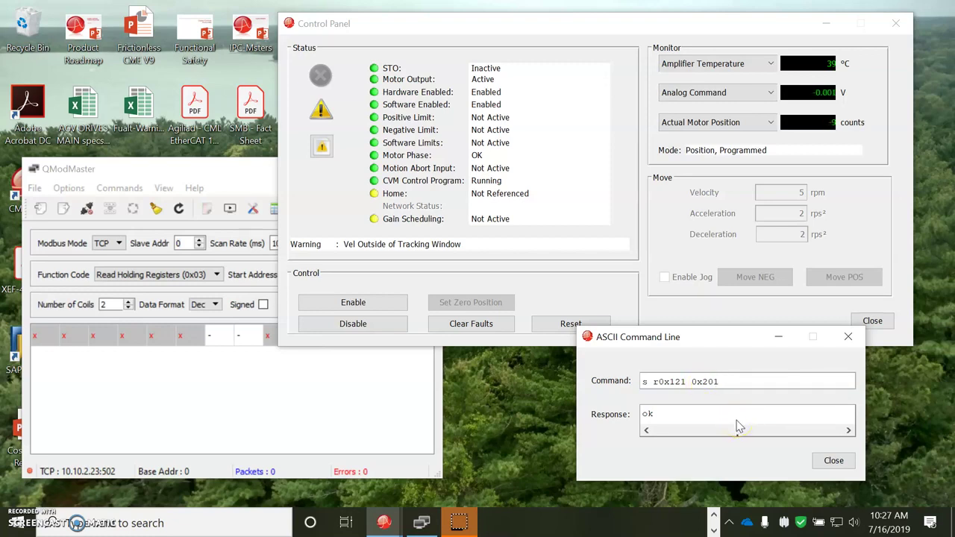
left_click_drag(727, 381, 618, 380)
type("g")
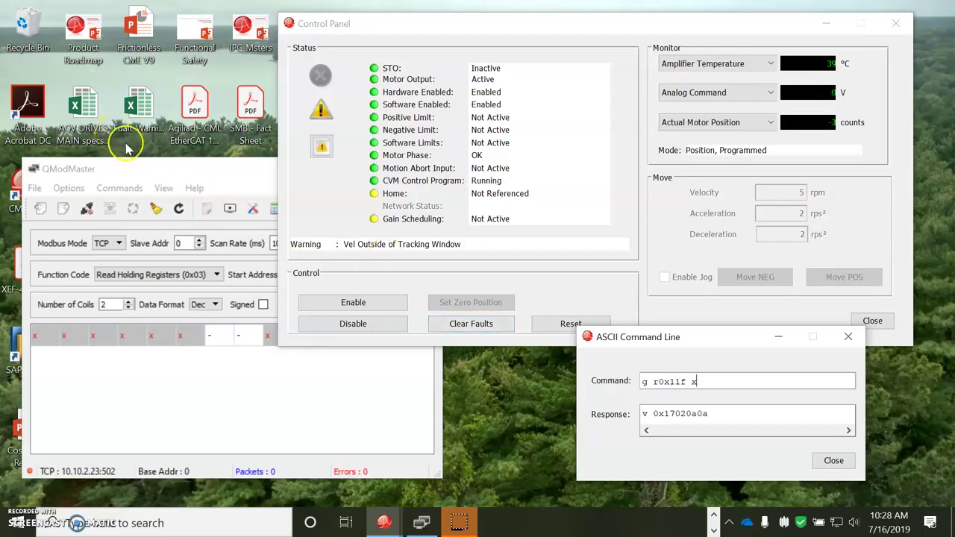
Open QModMaster's Modbus TCP settings and start editing the slave IP address
left_click(171, 173)
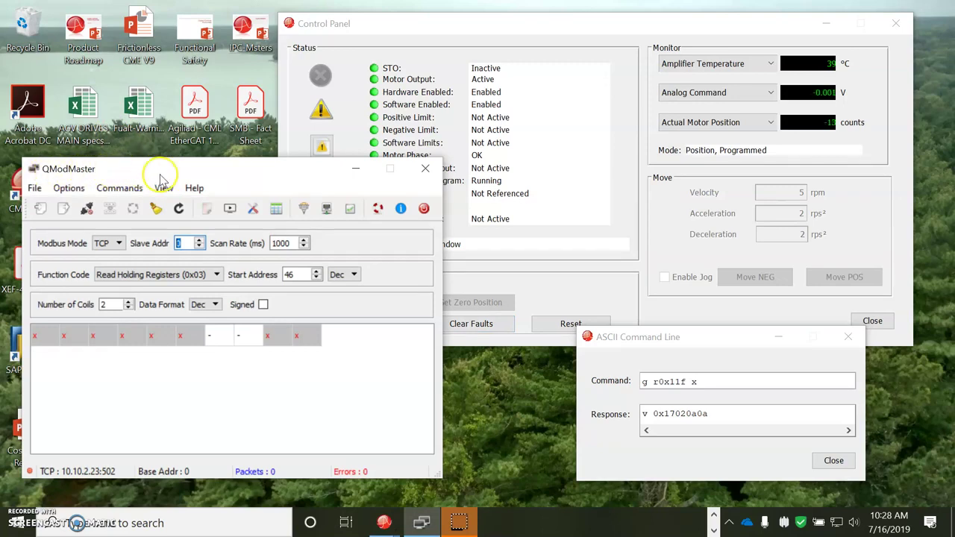
left_click(326, 209)
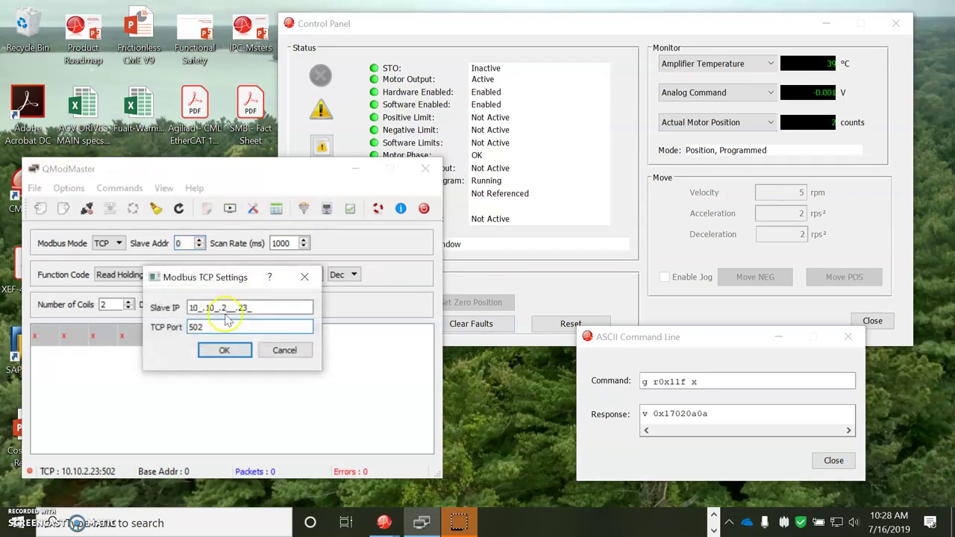
left_click(190, 307)
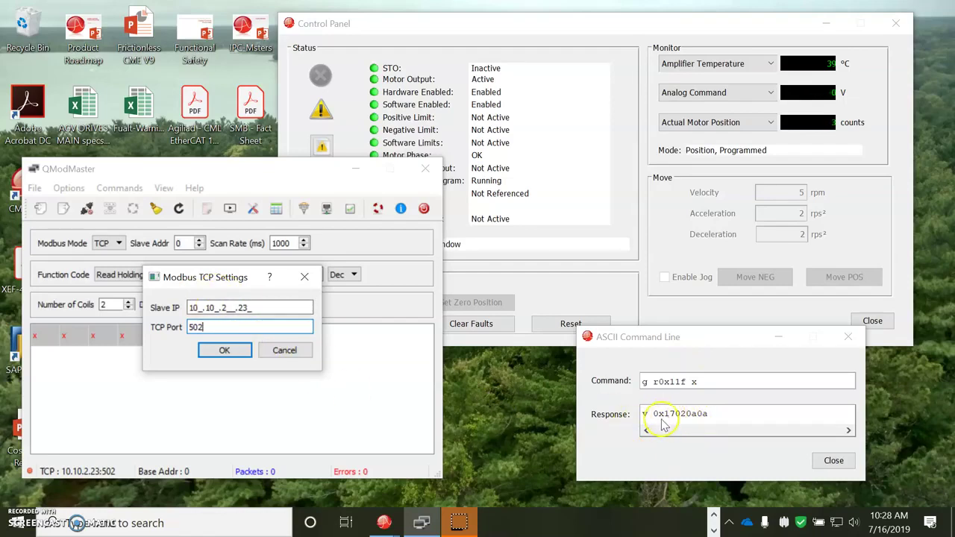
Convert hex 17 to decimal 23 in Calculator, then accept slave IP 10.10.2.23, port 502
left_click(712, 524)
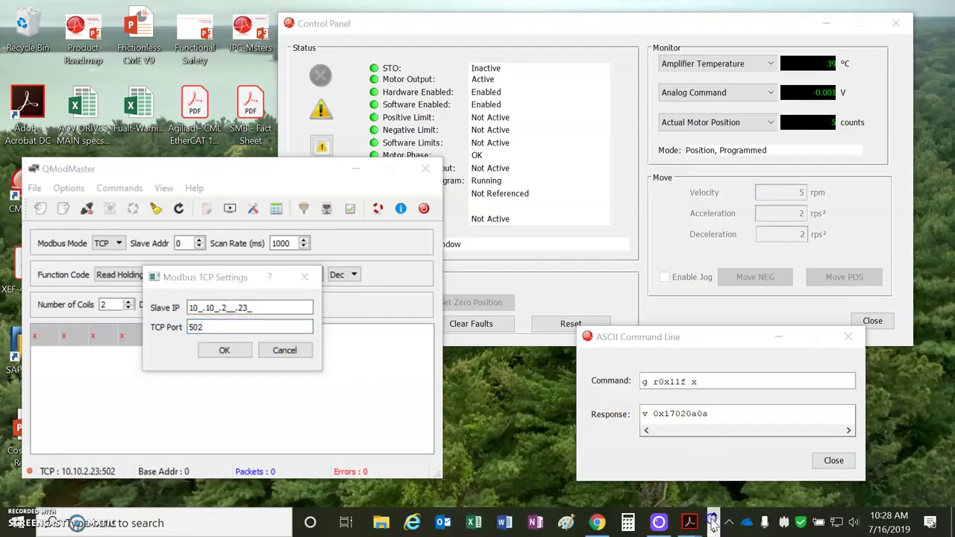
left_click(627, 522)
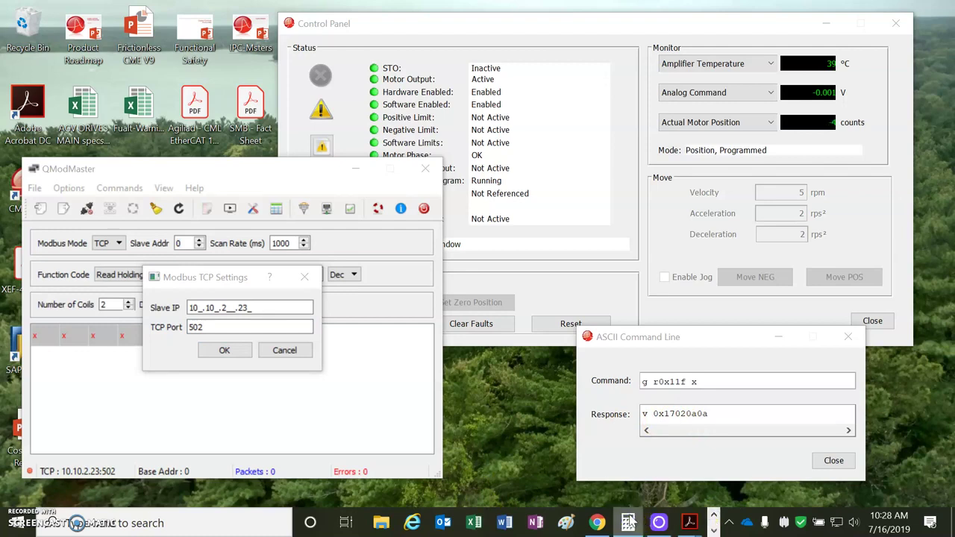
left_click(507, 210)
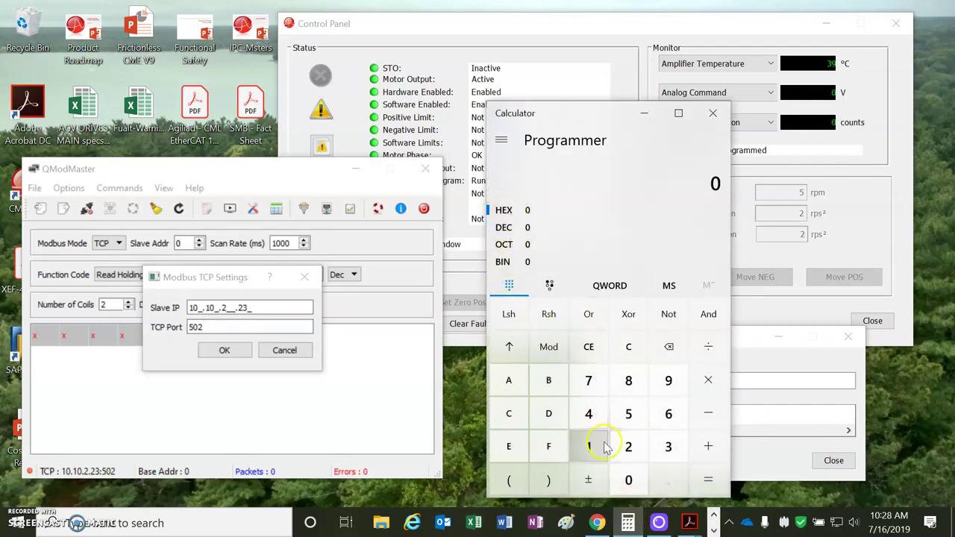
left_click(588, 446)
left_click(589, 384)
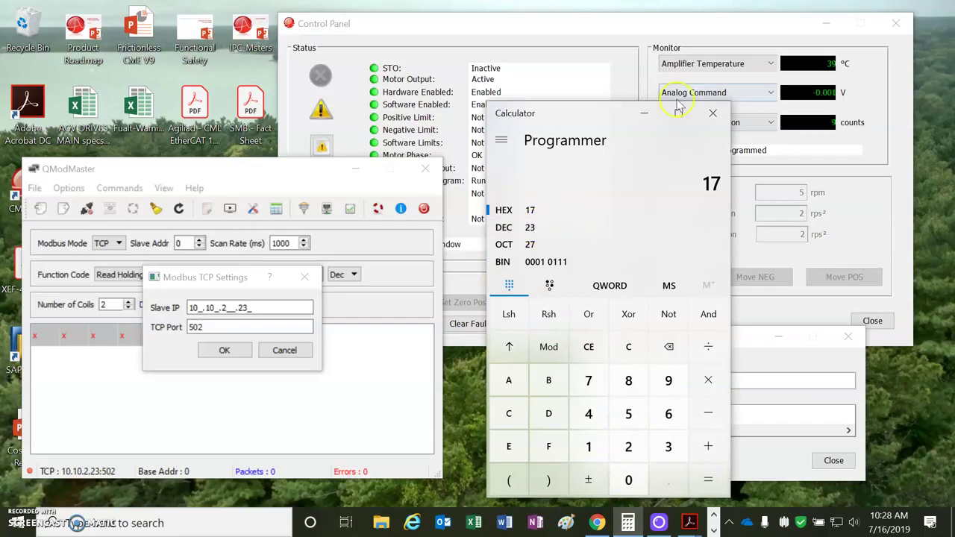
left_click(645, 118)
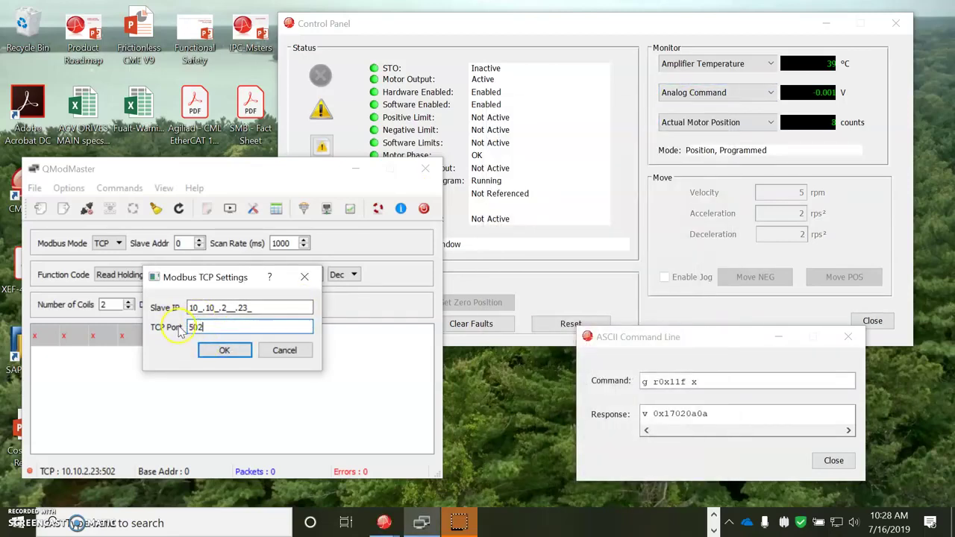
left_click(230, 352)
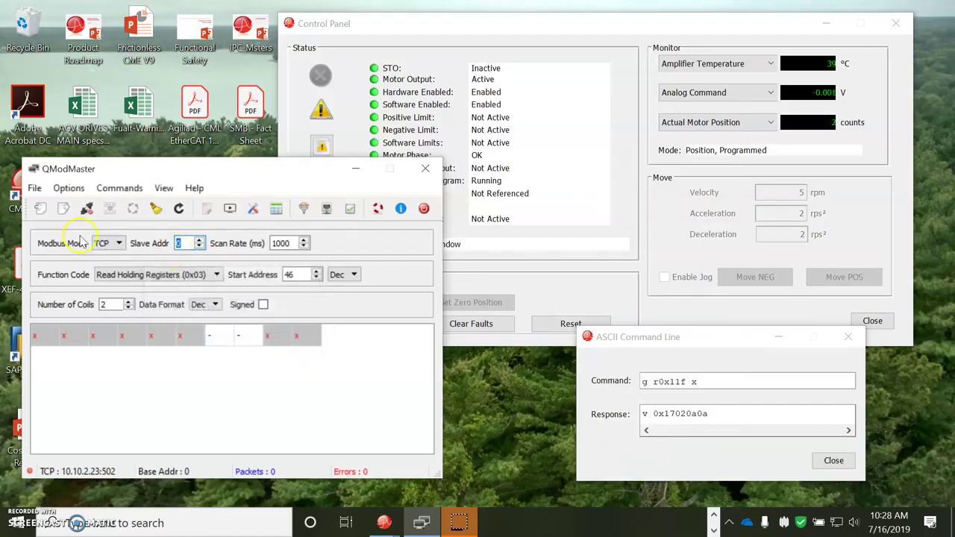
Keep TCP mode and the Read Holding Registers (0x03) function after reviewing the function list
left_click(111, 243)
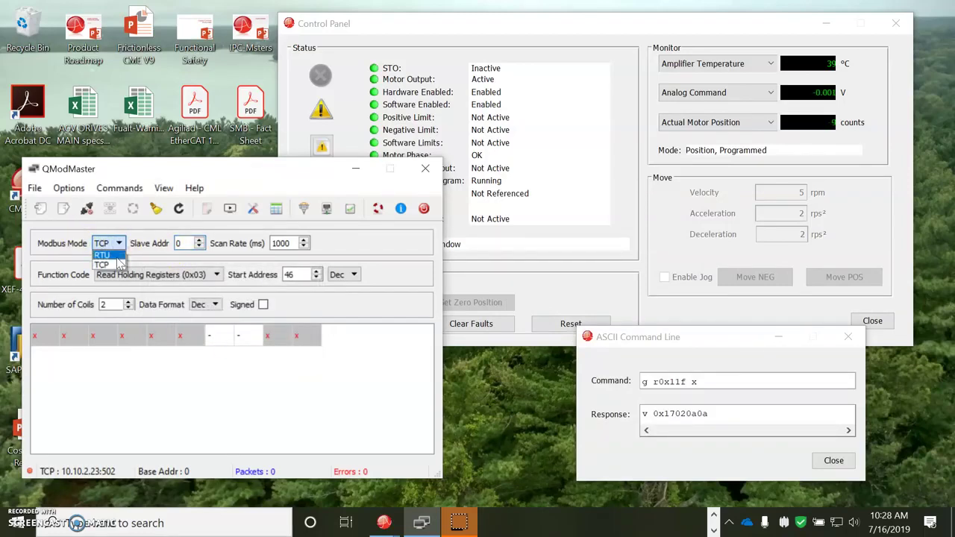
left_click(115, 268)
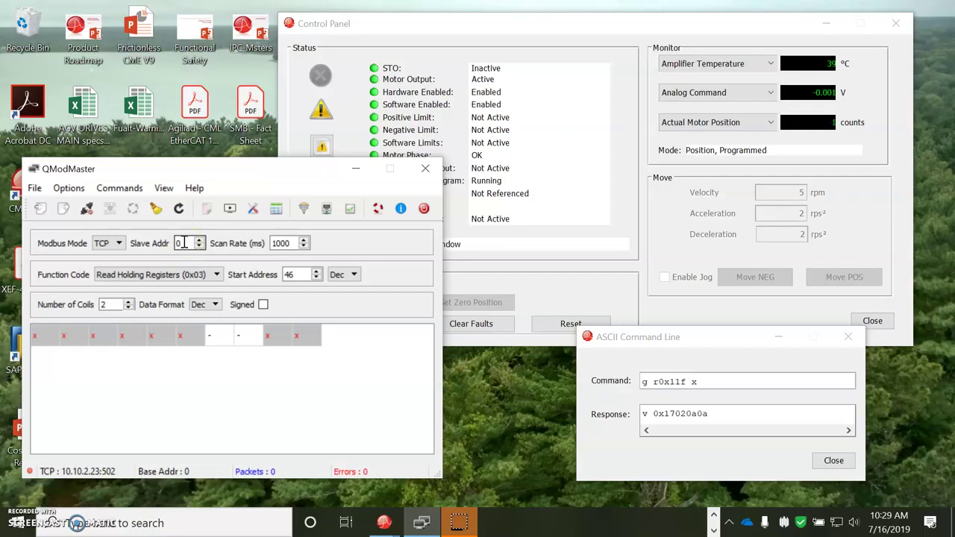
left_click(303, 246)
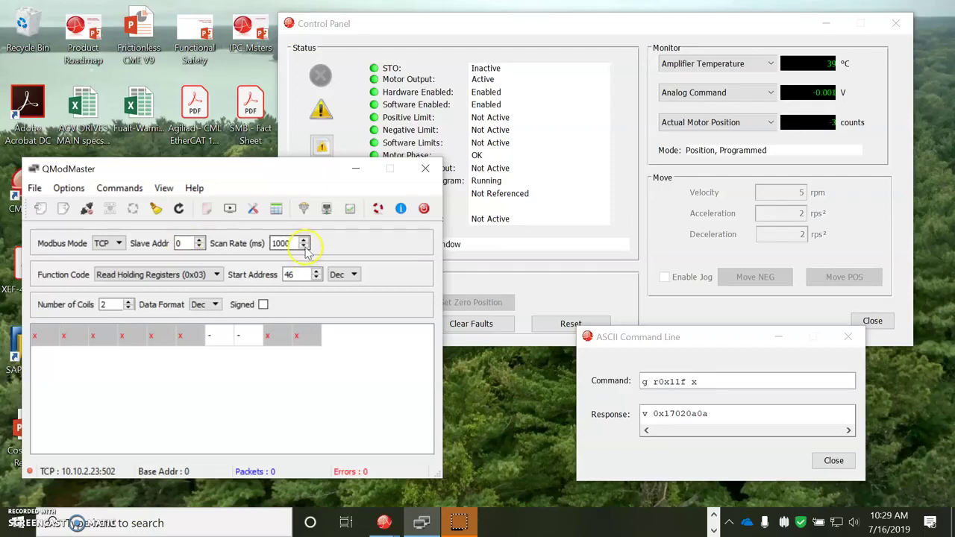
left_click(216, 274)
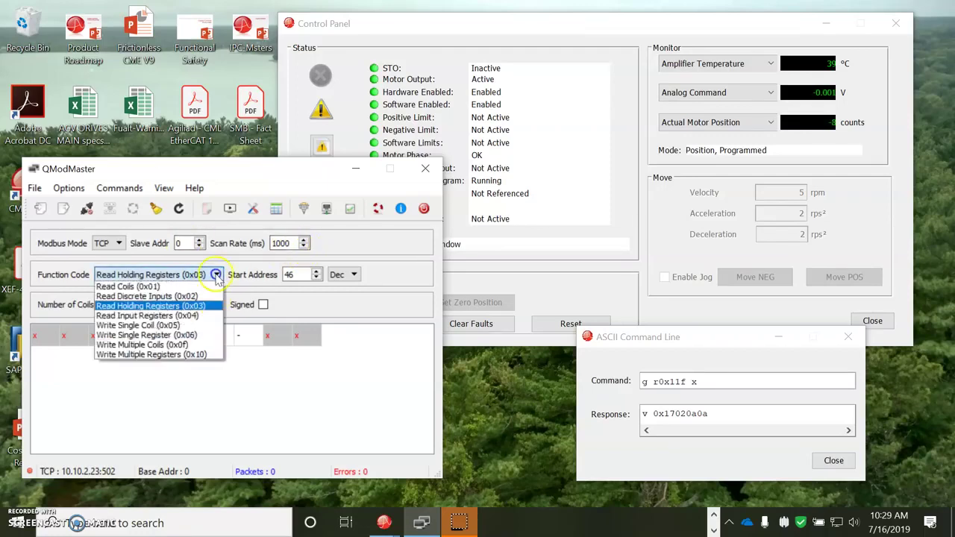
left_click(209, 308)
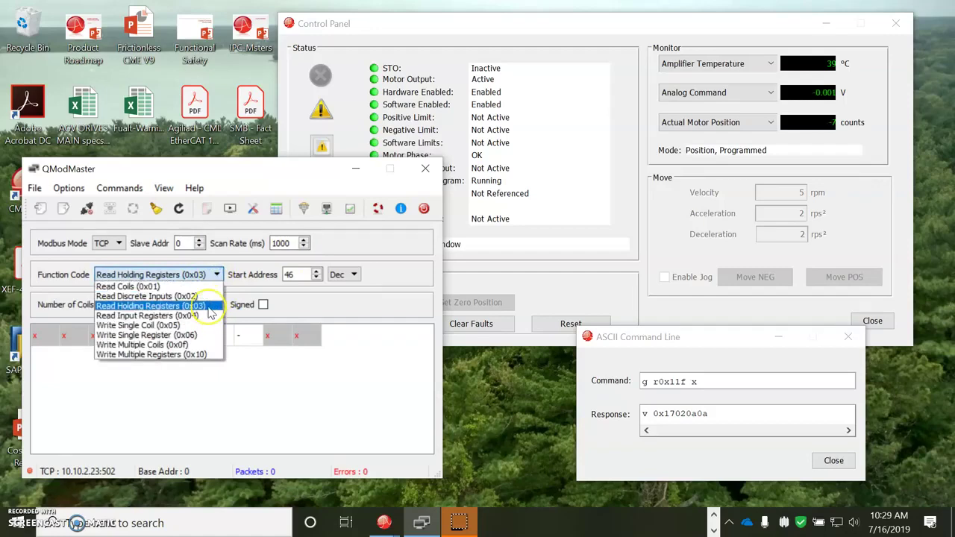
left_click(202, 356)
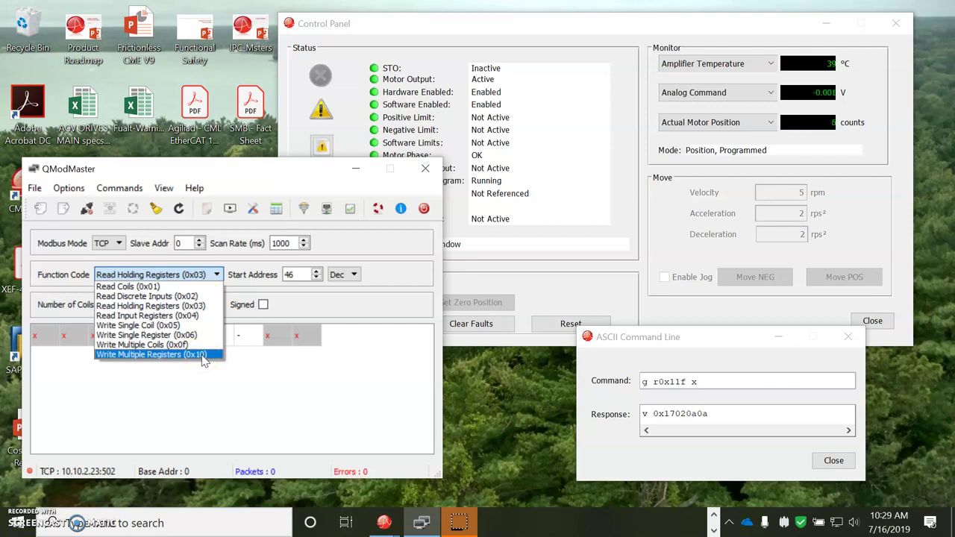
left_click(209, 358)
left_click(186, 306)
left_click(304, 277)
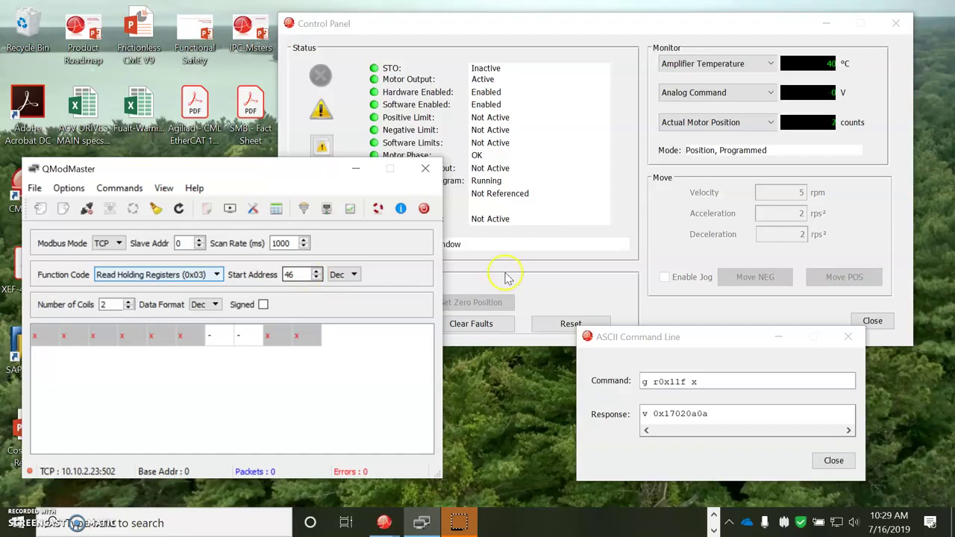
left_click(505, 278)
Jog the motor positive with Enable Jog, re-enable the drive and zero its actual position
left_click(362, 303)
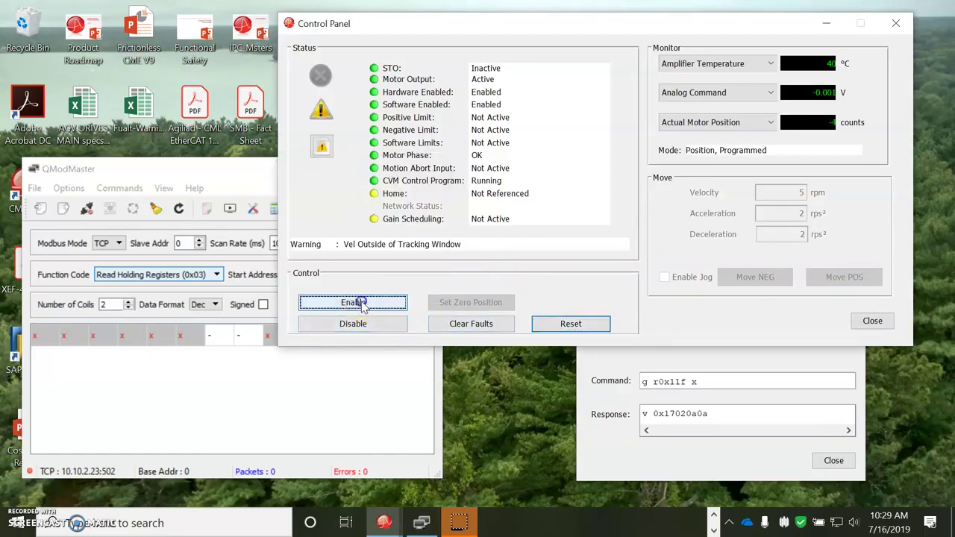
left_click(384, 323)
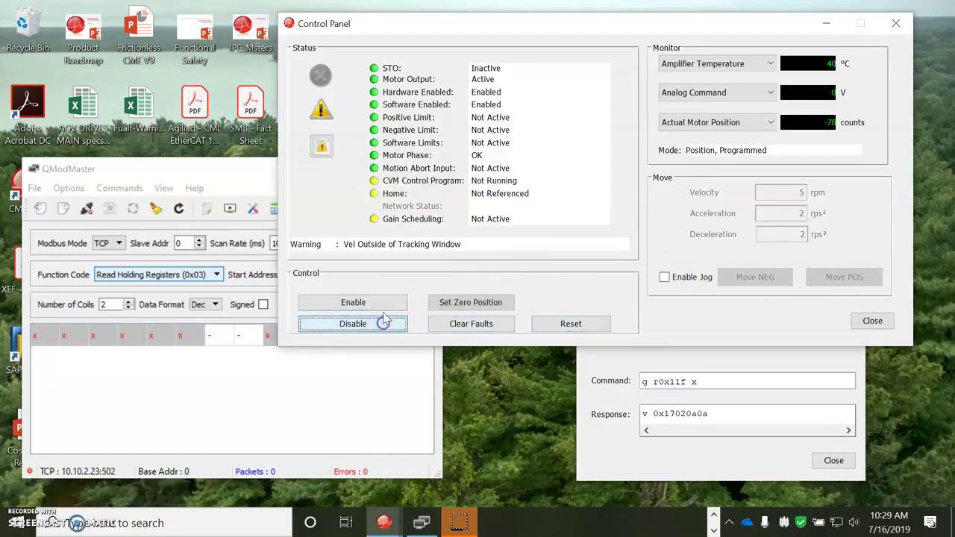
left_click(665, 277)
left_click(848, 277)
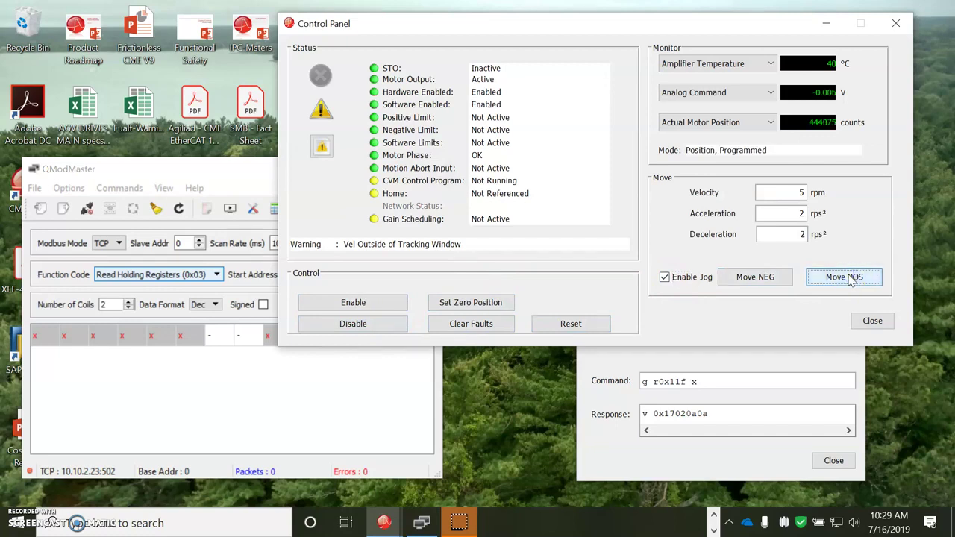
left_click(850, 277)
left_click(746, 370)
left_click(351, 304)
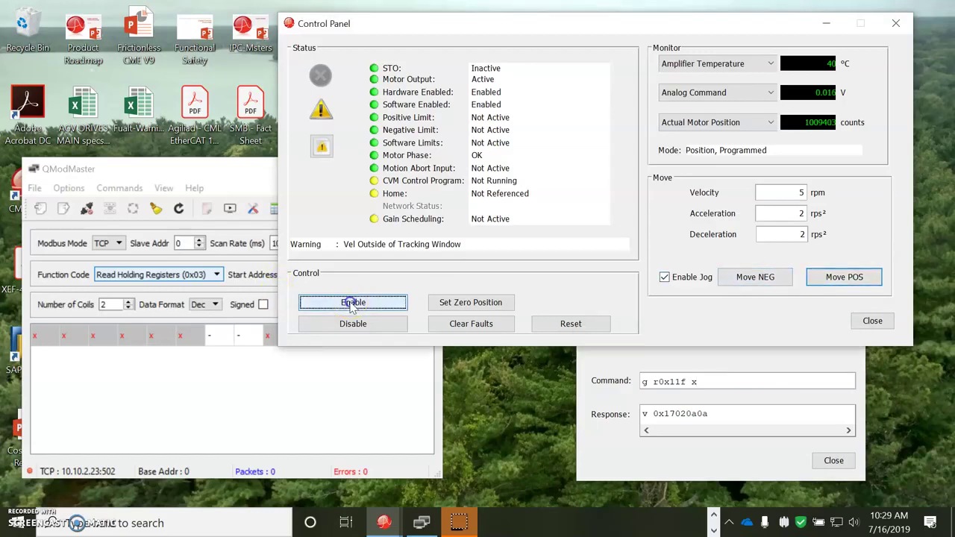
left_click(452, 300)
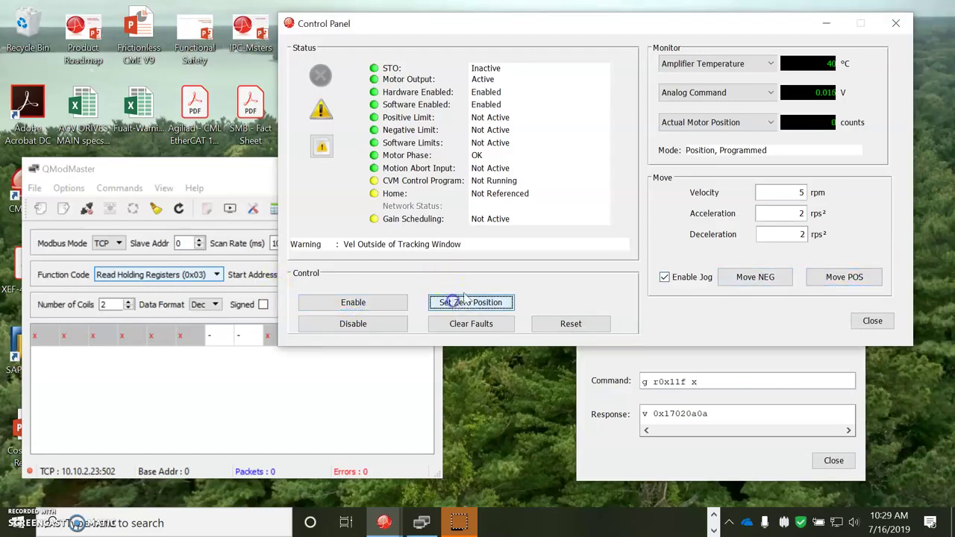
left_click(261, 179)
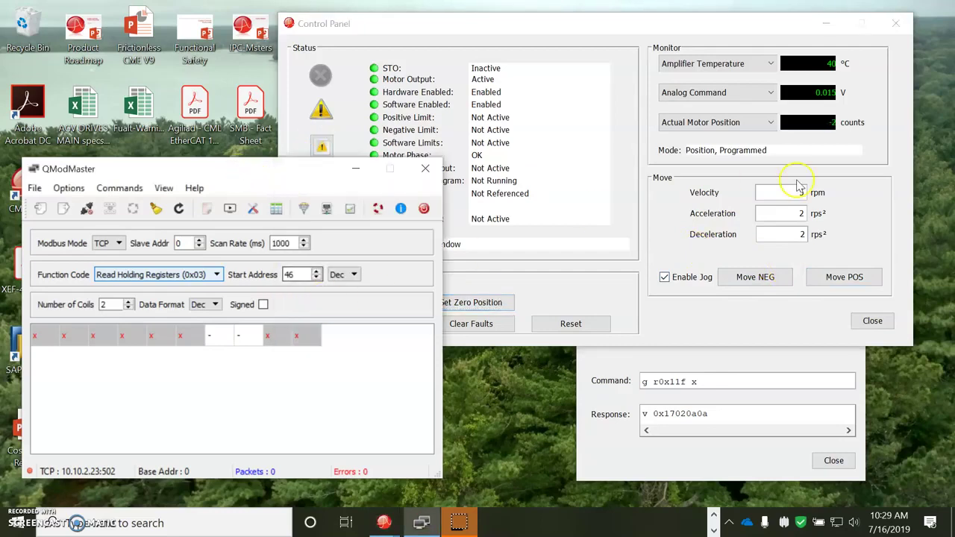
Set QModMaster's start address to hex 2e, reading 2 registers
left_click_drag(302, 275, 274, 274)
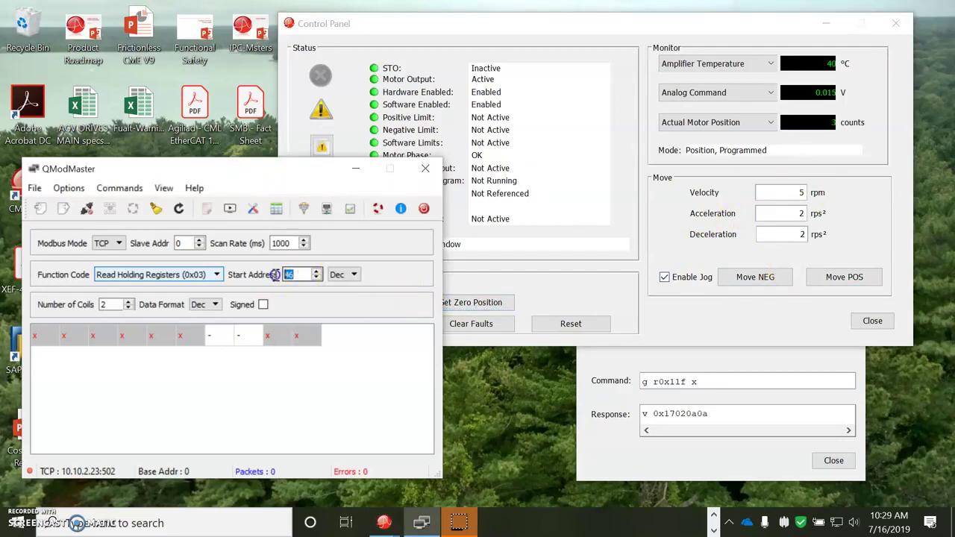
type("1")
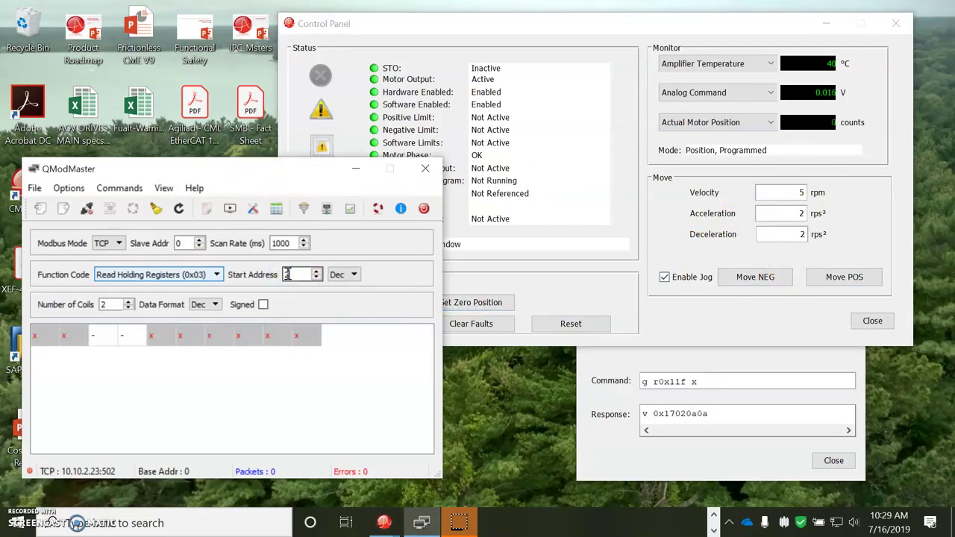
left_click(351, 275)
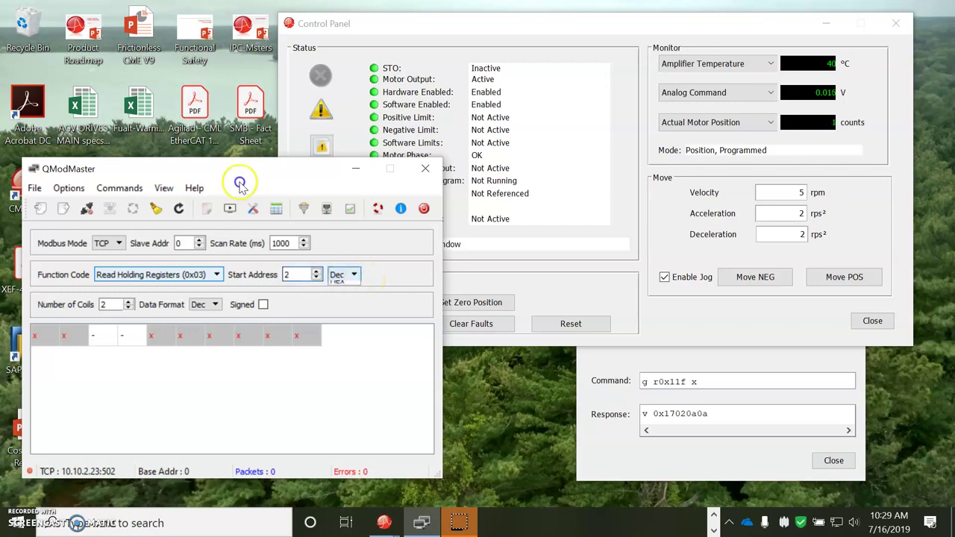
left_click(339, 296)
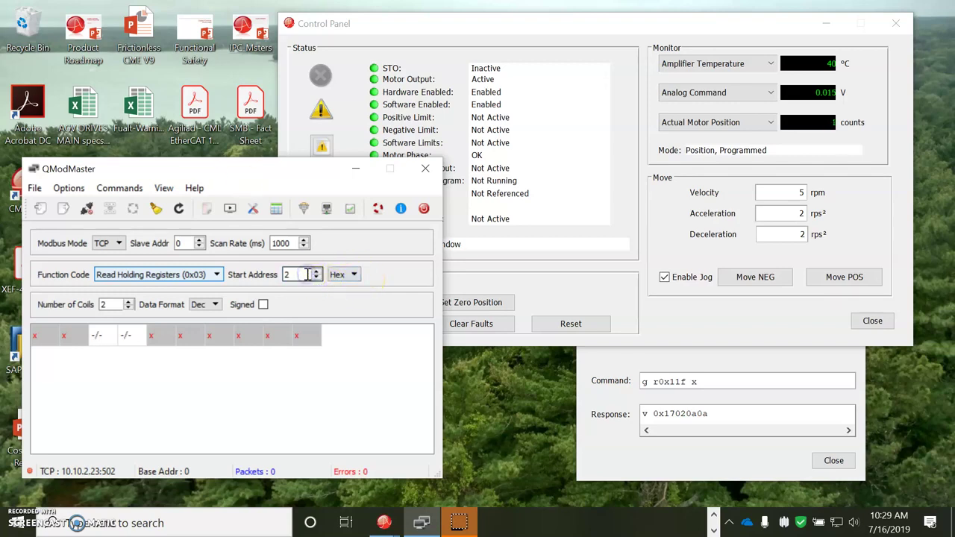
type("e")
left_click(213, 339)
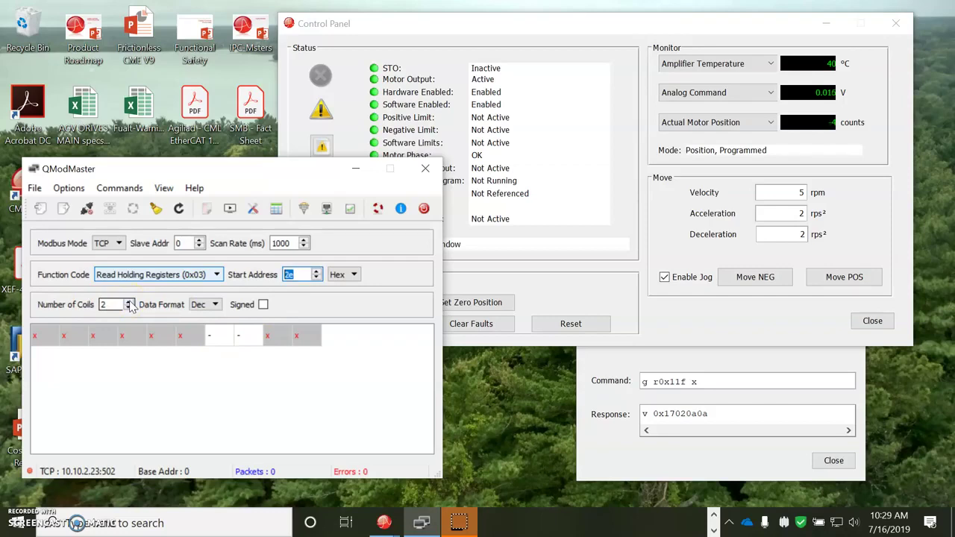
left_click(129, 302)
left_click(129, 307)
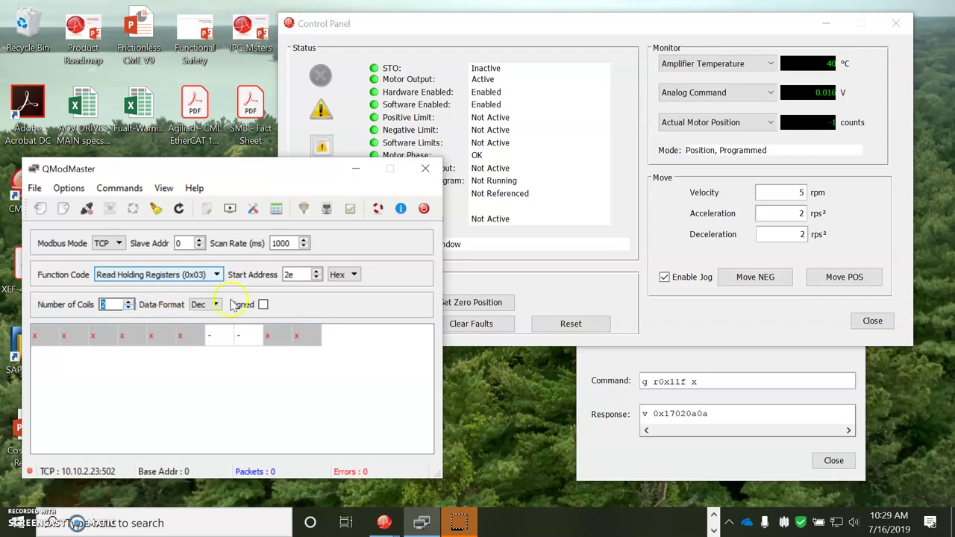
Switch the register data format to decimal after trying binary and hex
left_click(204, 304)
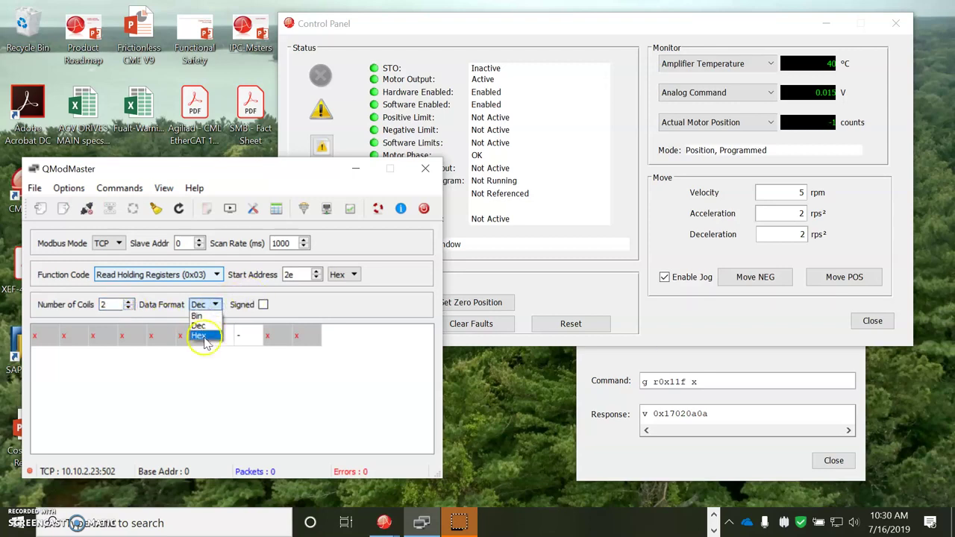
left_click(197, 315)
left_click(205, 304)
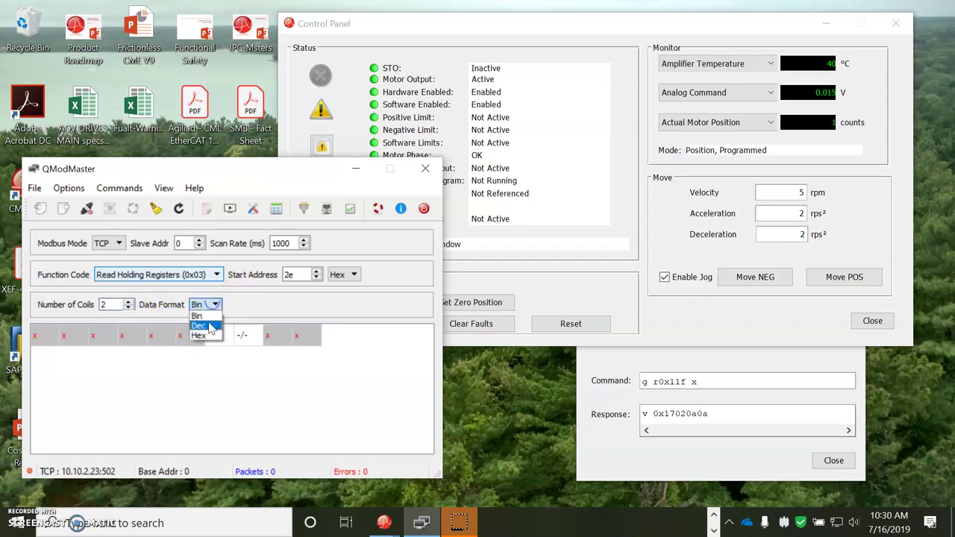
left_click(210, 327)
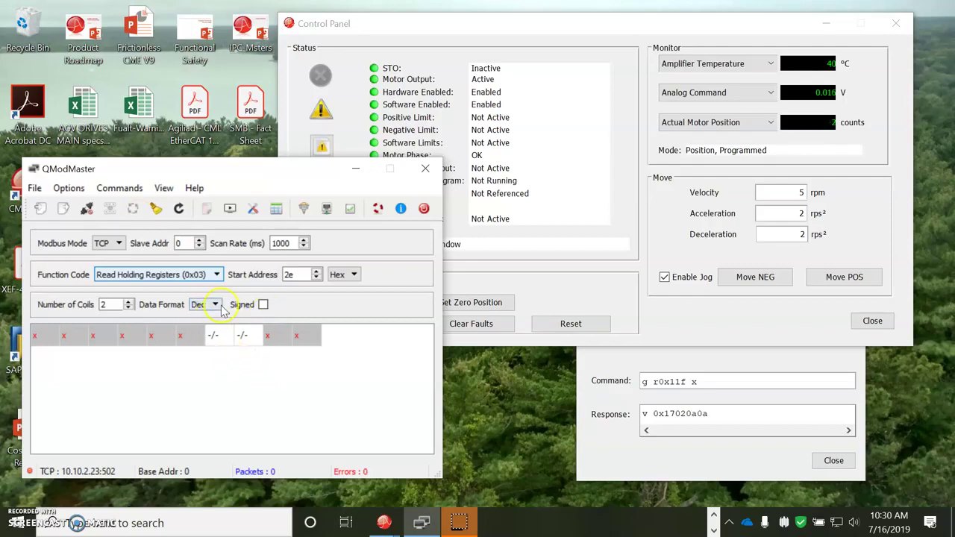
left_click(215, 304)
left_click(198, 335)
left_click(212, 304)
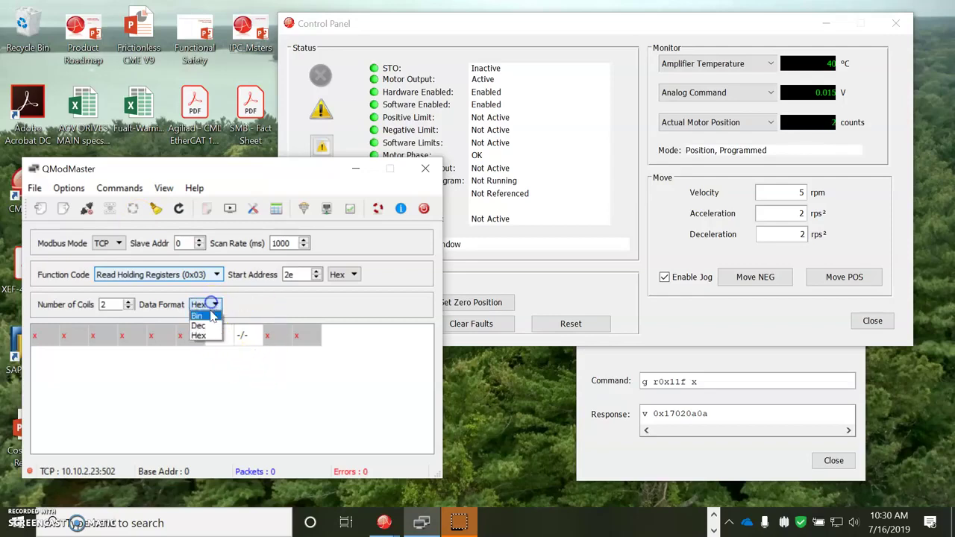
left_click(199, 325)
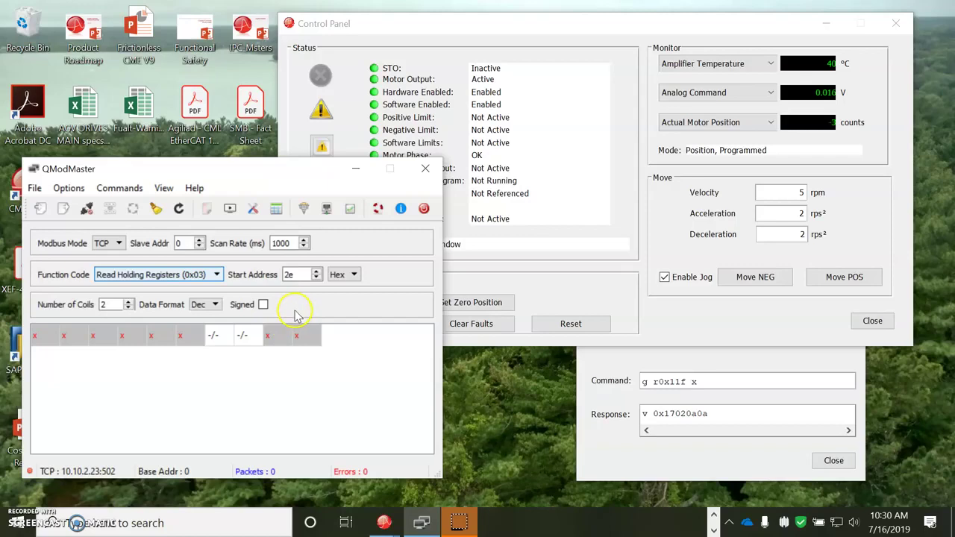
Jog the motor positive twice in CME 2, to about 299,950 counts
left_click(836, 278)
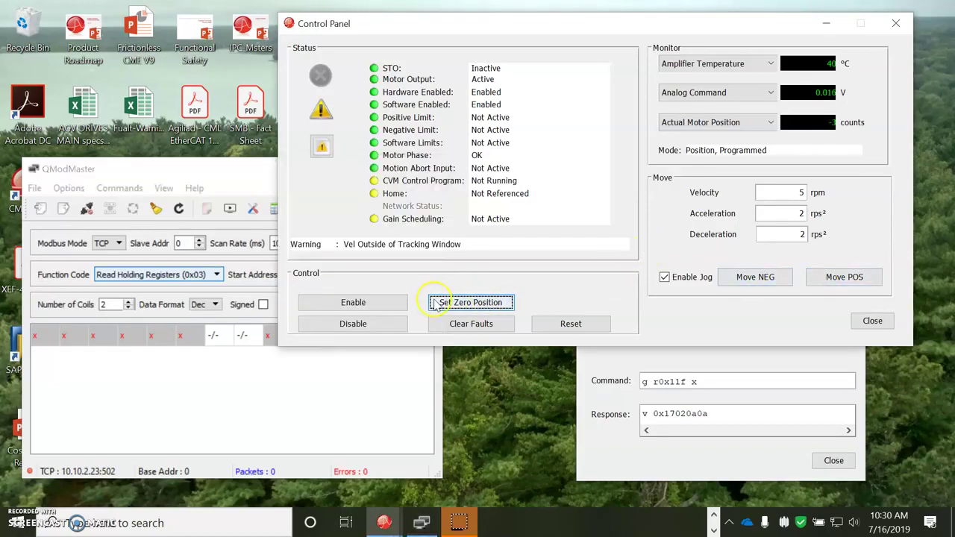
left_click(845, 282)
left_click(239, 188)
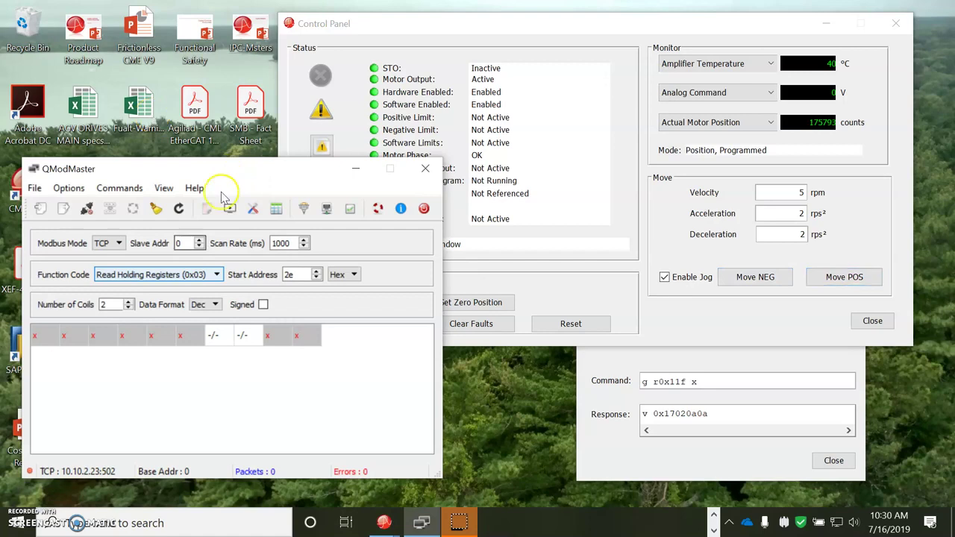
left_click(856, 279)
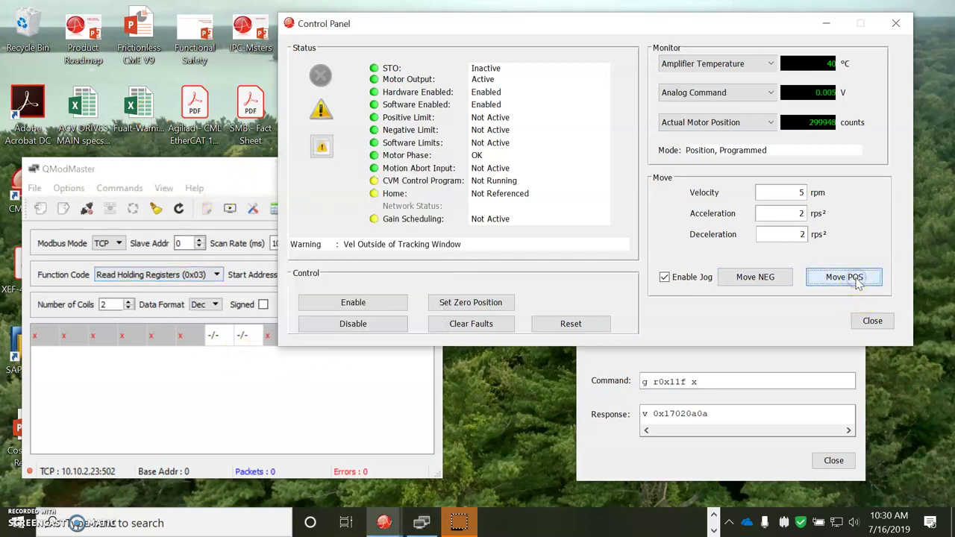
left_click(219, 167)
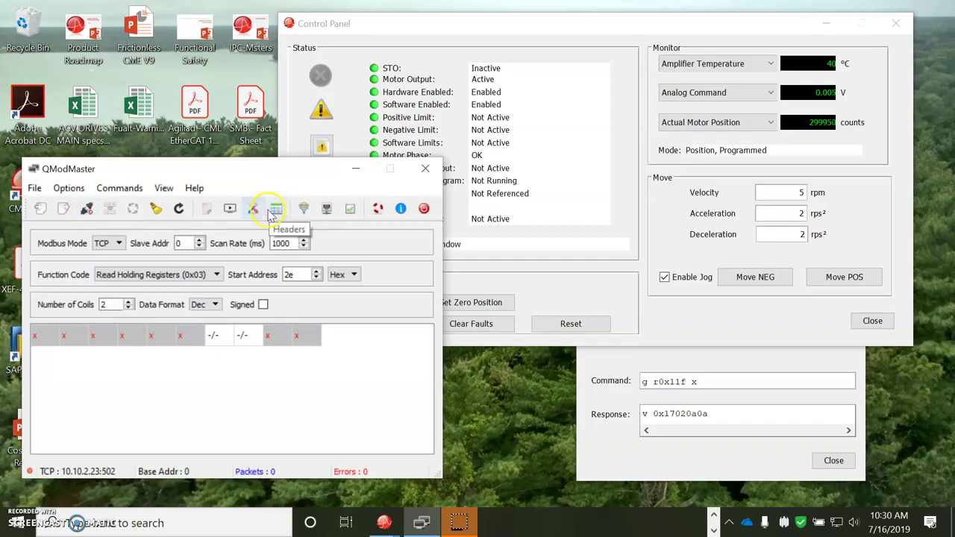
Open the Bus Monitor, connect to the drive, and read registers 0x2E–0x2F as 4 and 37809
left_click(230, 208)
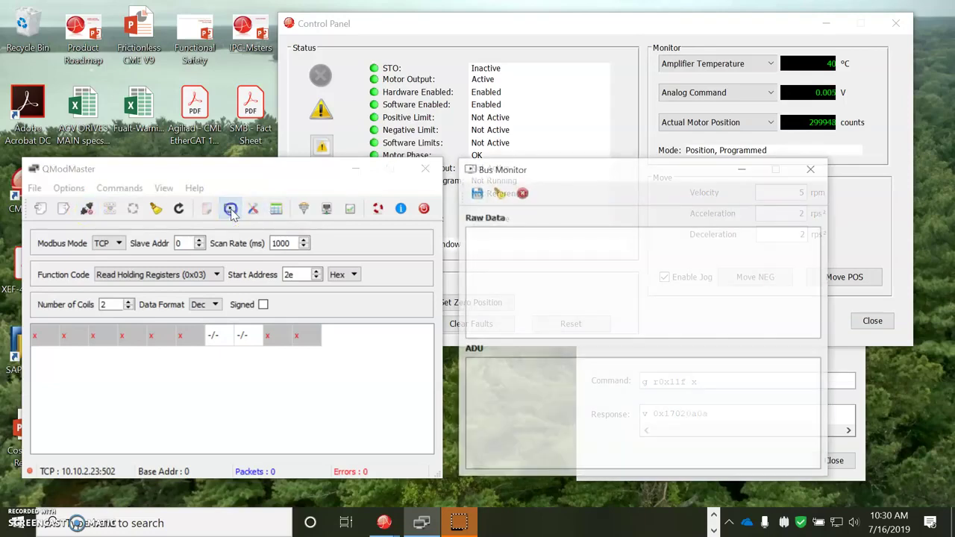
left_click(87, 208)
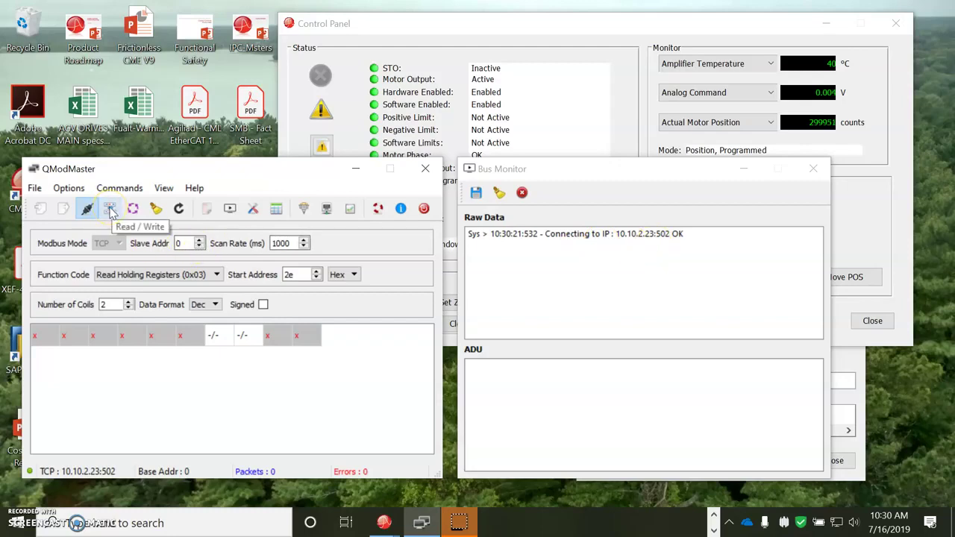
left_click(110, 209)
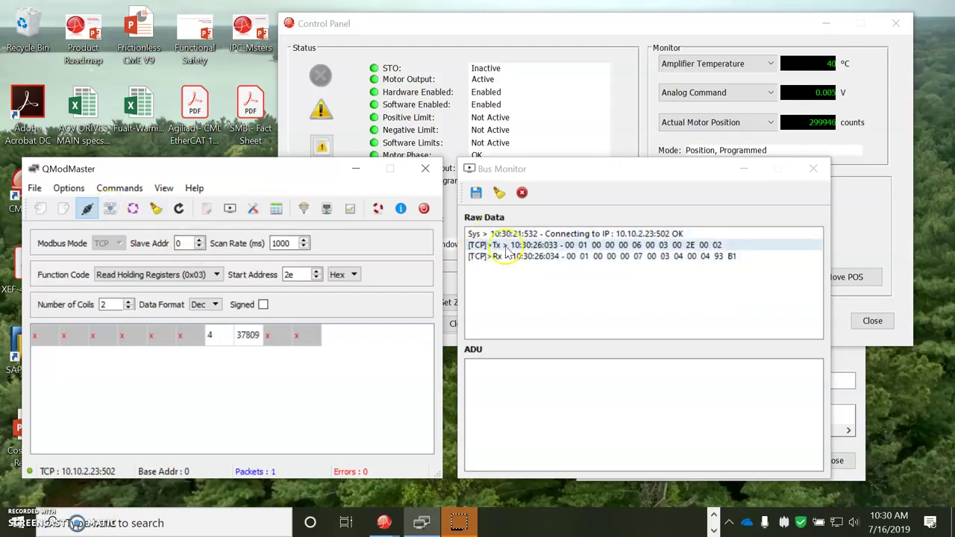
left_click(548, 263)
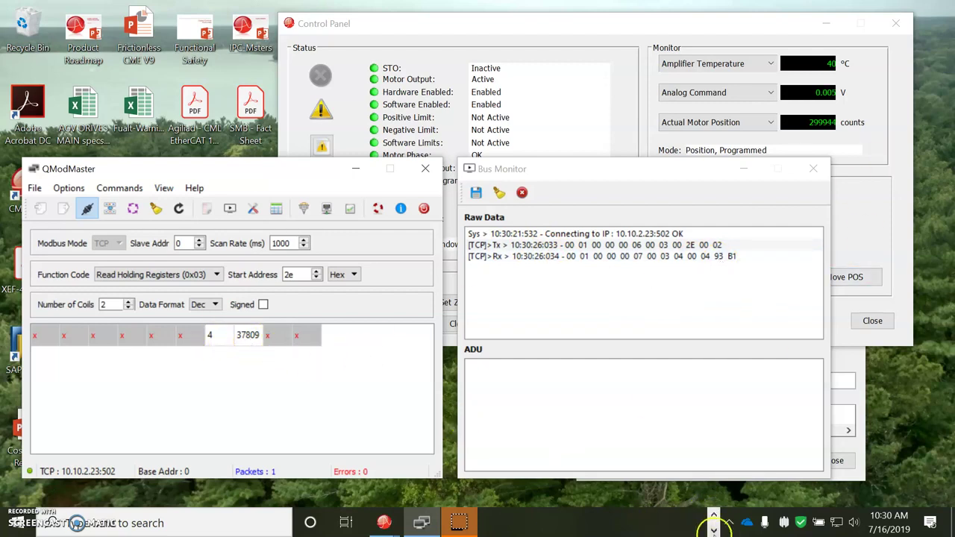
left_click(714, 516)
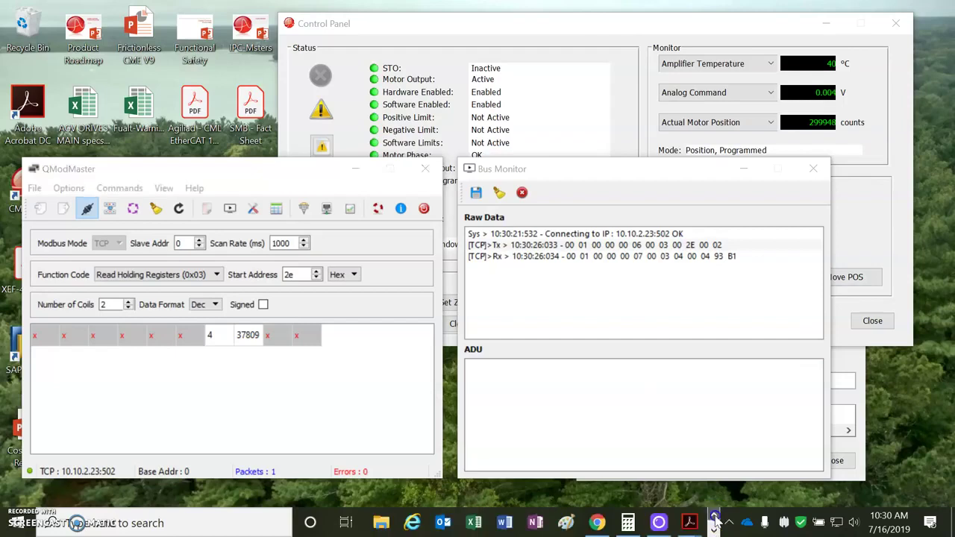
Open Calculator and attempt 4 × 65536, which yields a mistaken 1,048,576
left_click(628, 521)
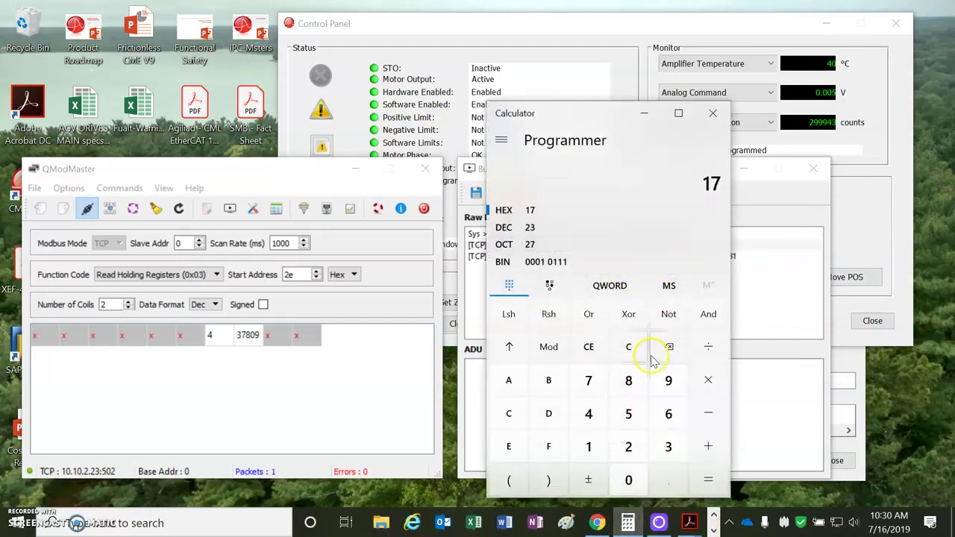
left_click(627, 347)
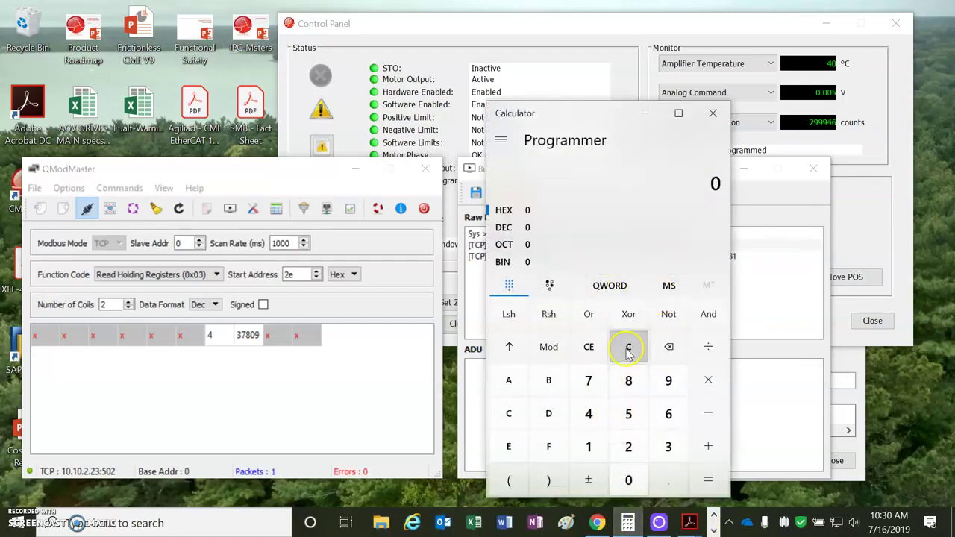
left_click(587, 413)
left_click(712, 380)
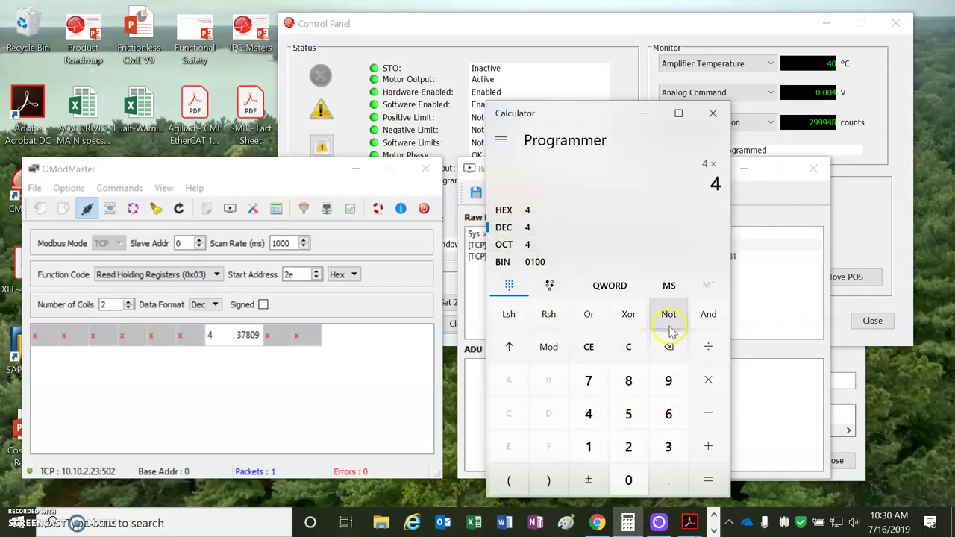
left_click(588, 346)
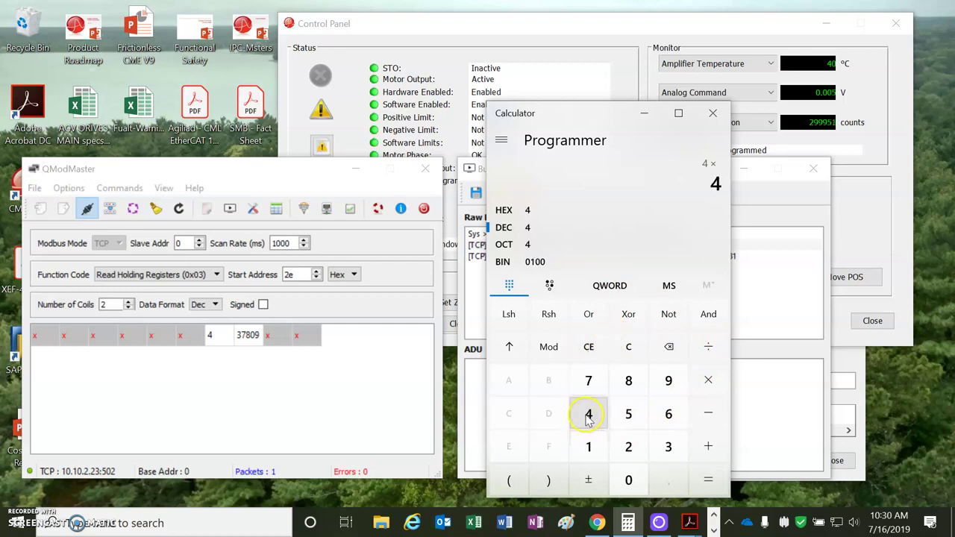
left_click(708, 380)
left_click(668, 413)
left_click(627, 413)
left_click(628, 413)
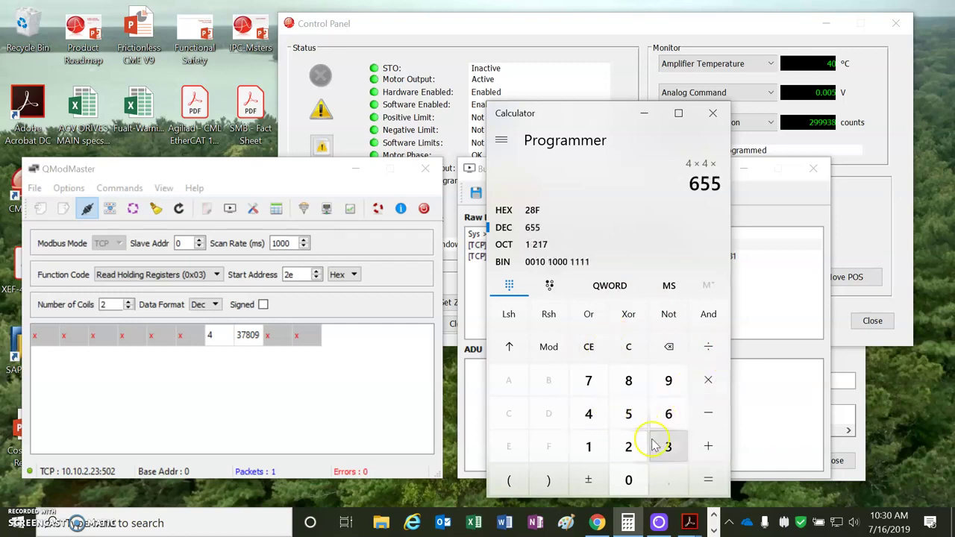
left_click(652, 445)
left_click(669, 413)
left_click(708, 480)
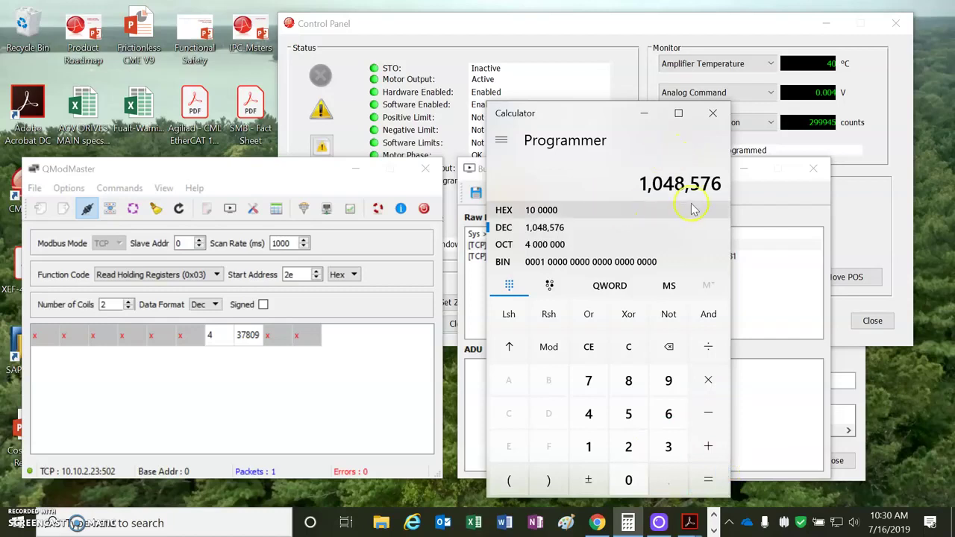
Clear the result and recompute 4 × 65536 = 262,144
left_click(628, 346)
left_click(589, 418)
left_click(706, 380)
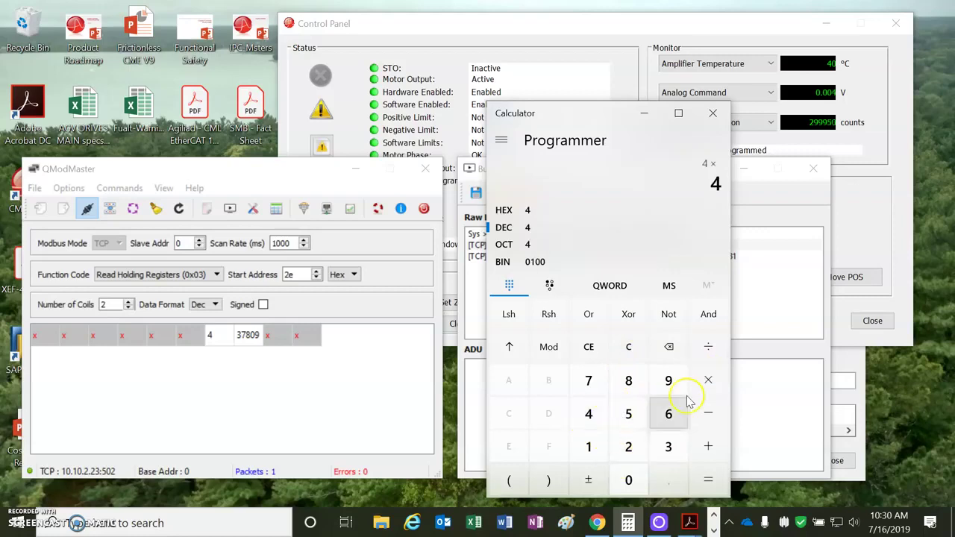
left_click(668, 413)
left_click(628, 415)
left_click(626, 416)
left_click(666, 447)
left_click(667, 411)
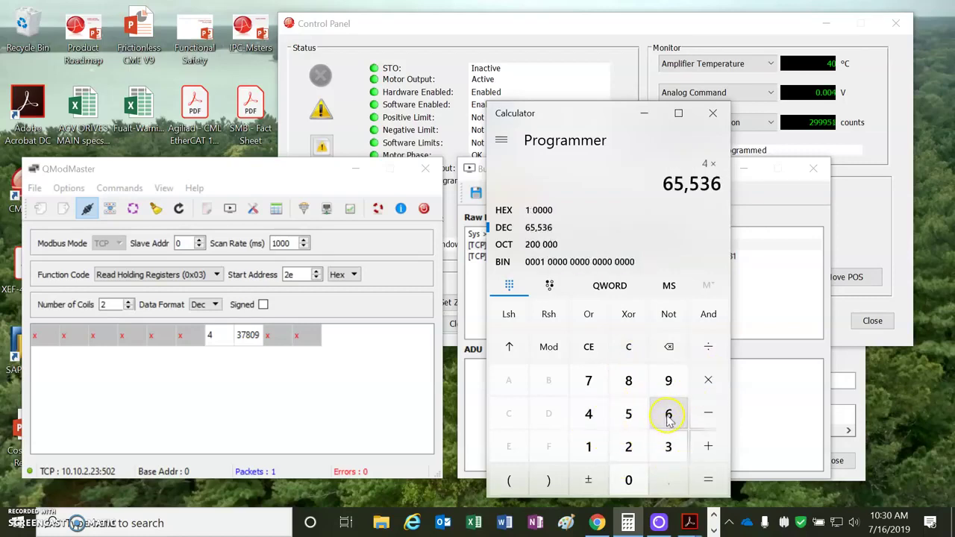
left_click(714, 480)
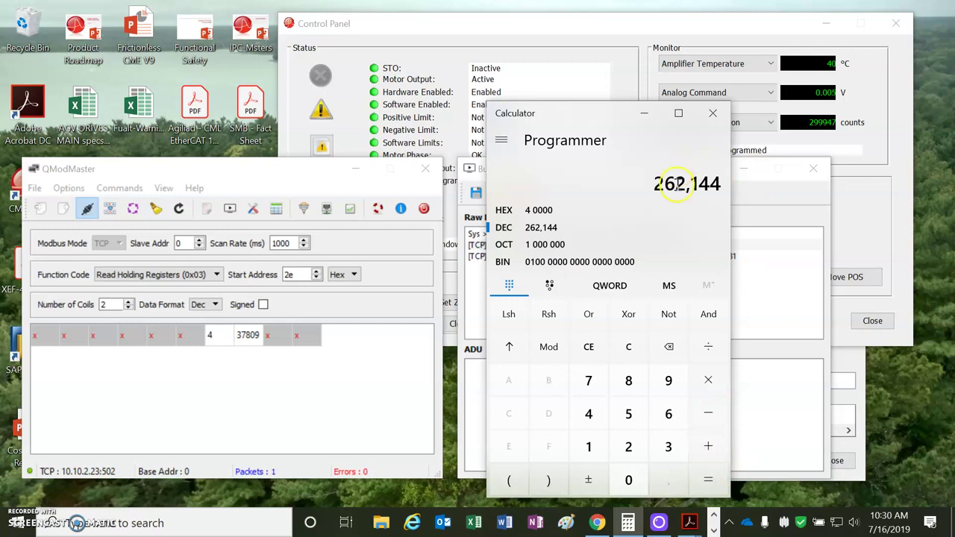
Add the low word 37809 for a total position of 299,953 and compare with QModMaster
left_click(709, 443)
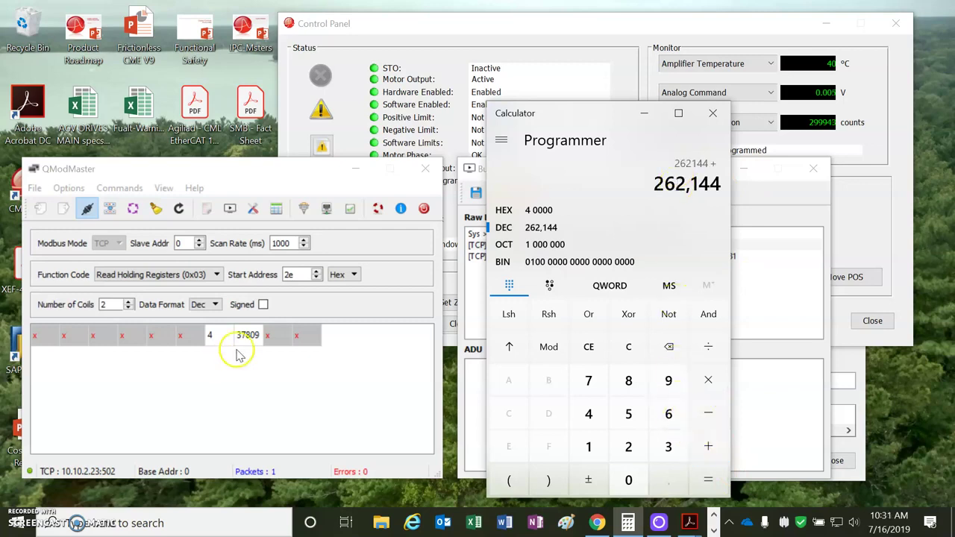
left_click(669, 446)
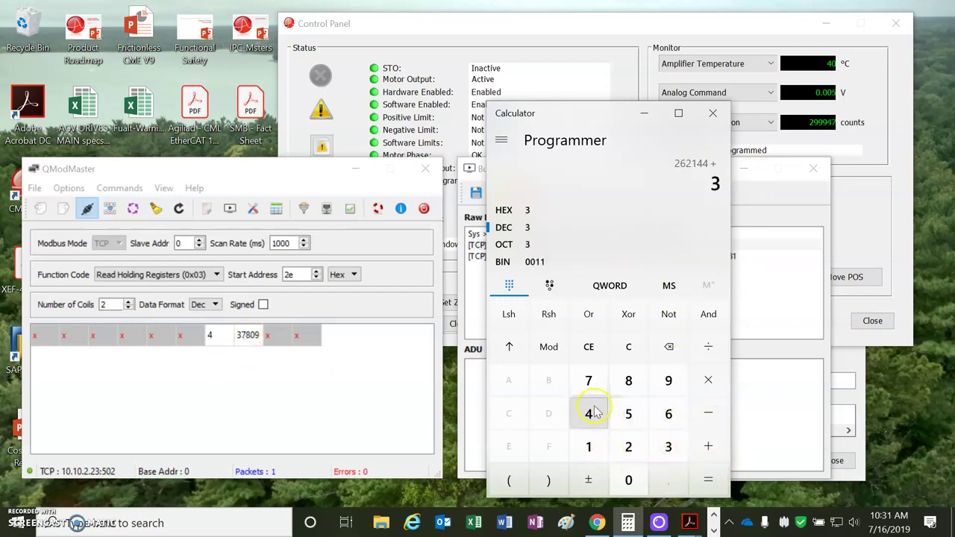
left_click(588, 380)
left_click(628, 382)
left_click(628, 479)
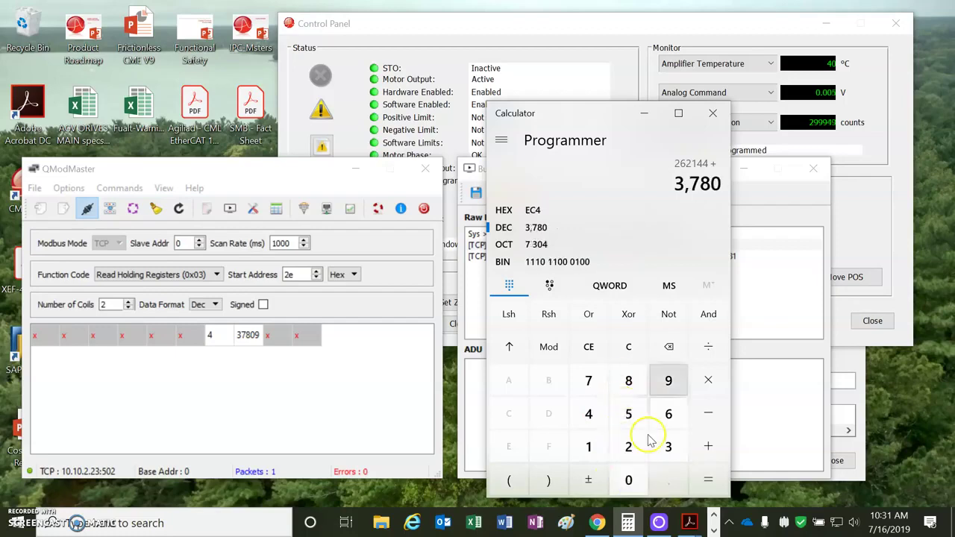
left_click(668, 380)
left_click(705, 474)
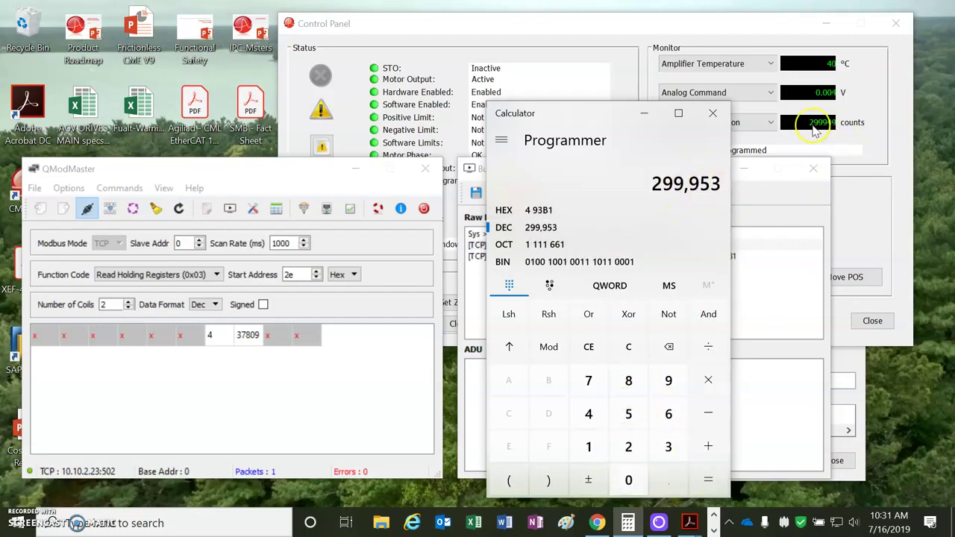
left_click(215, 337)
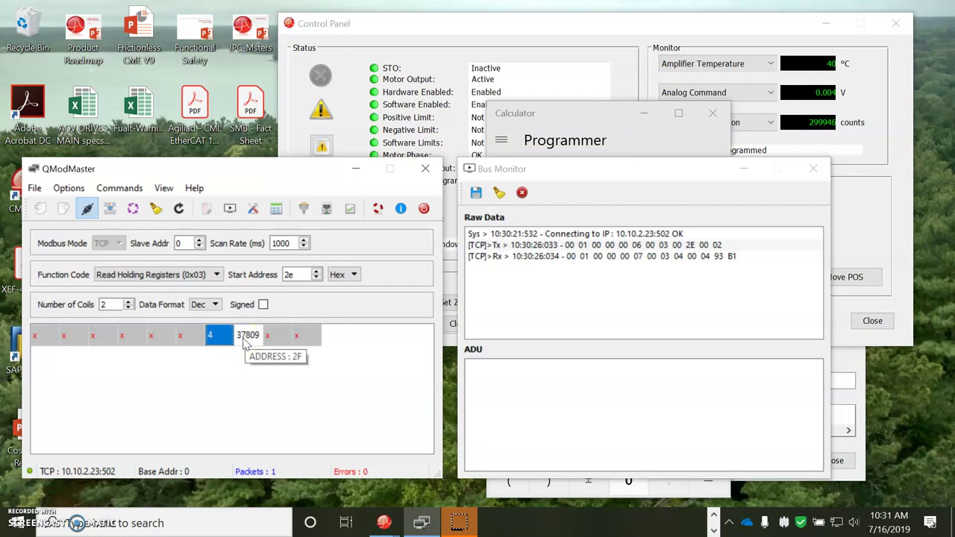
Close the Bus Monitor, zero the motor position, and begin multiplying 299,953 in Calculator
left_click(813, 169)
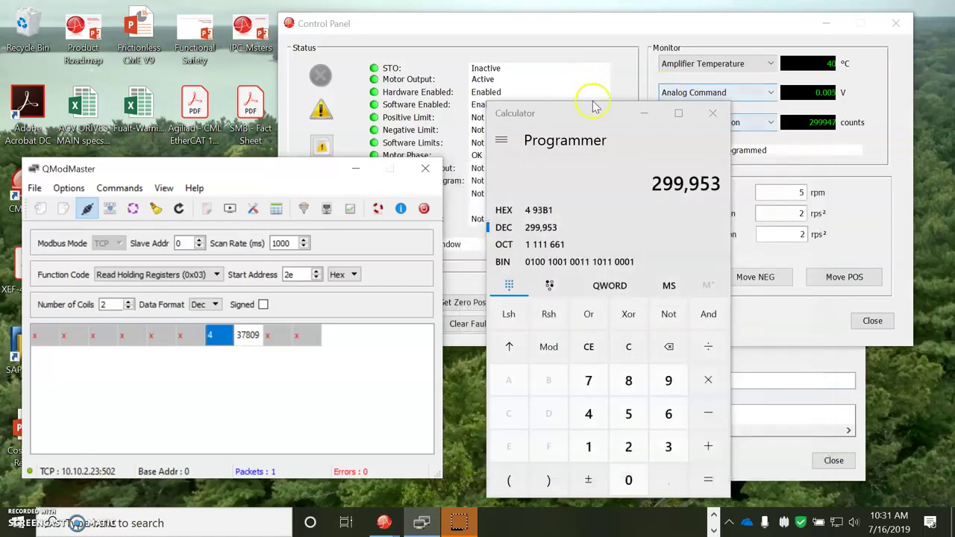
left_click(586, 36)
left_click(447, 302)
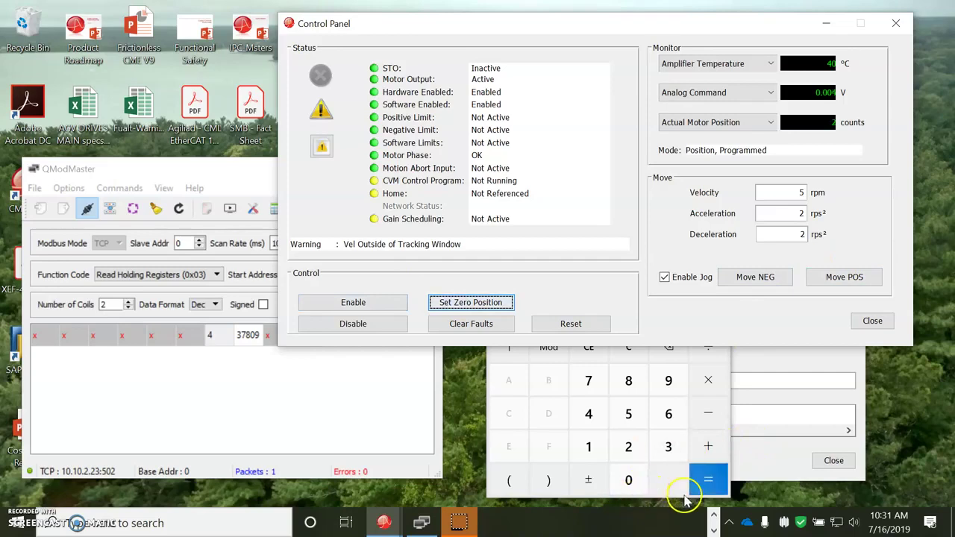
left_click(708, 381)
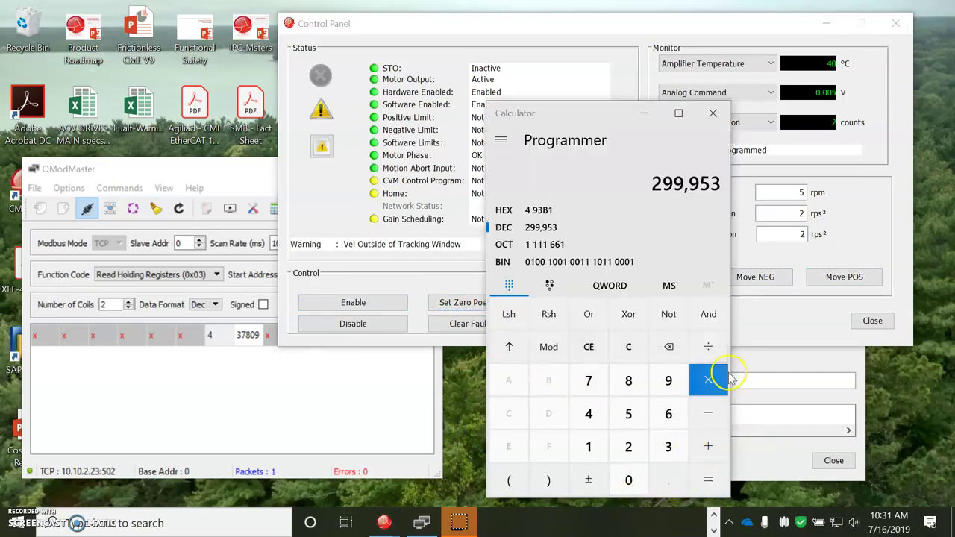
Replace the old command in CME 2's ASCII Command Line with the 't 1' trajectory start
left_click(712, 113)
left_click(763, 351)
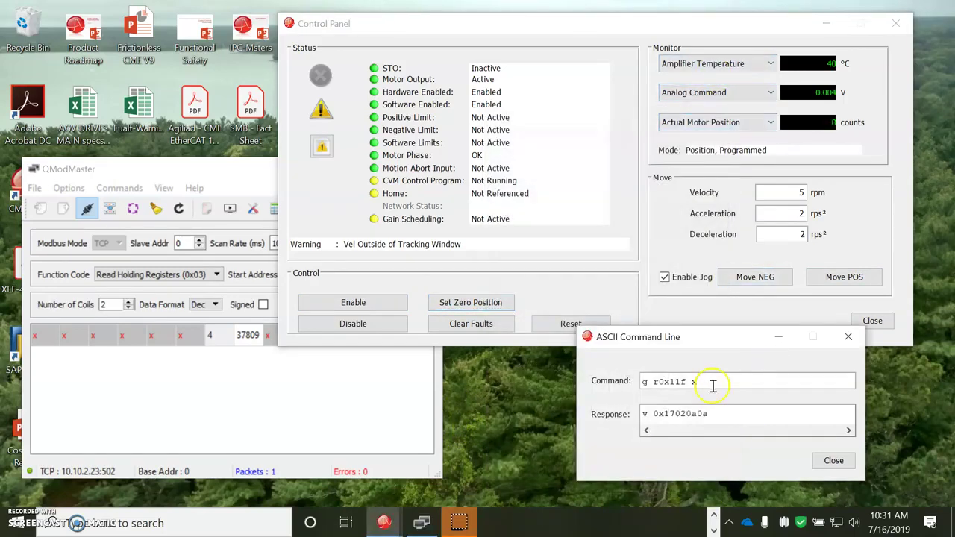
left_click_drag(713, 383, 594, 388)
type("t 1")
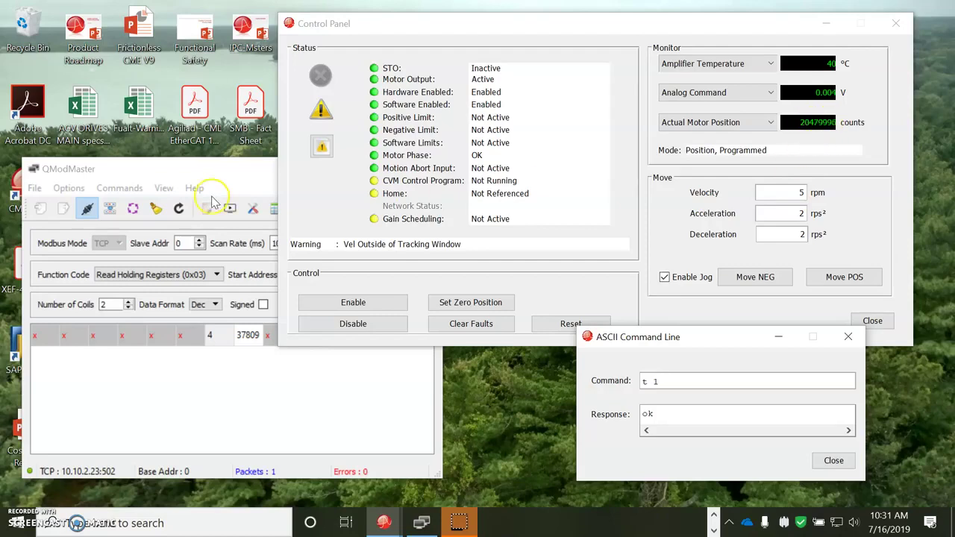
left_click(206, 169)
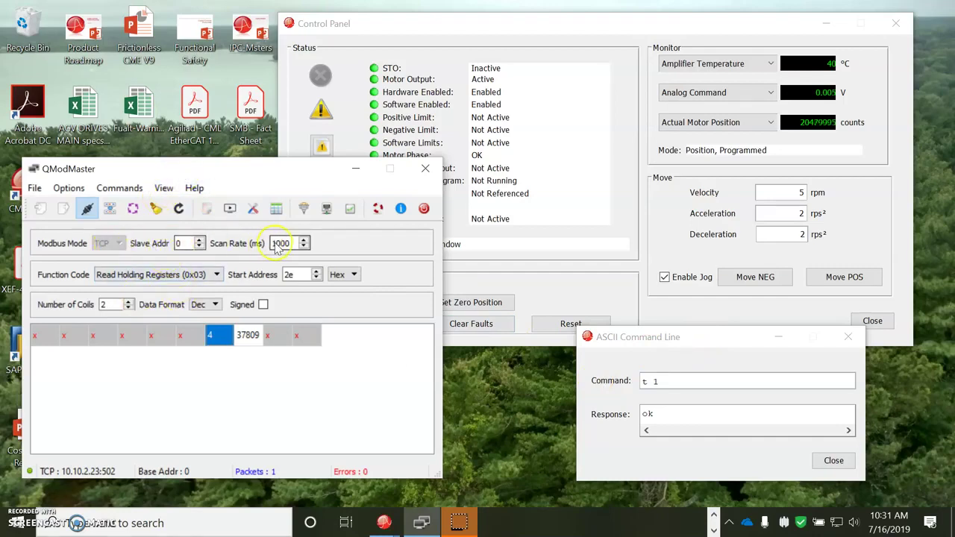
Set up Write Multiple Registers (0x10) at start address 2000 hex with 1 in the first register
left_click(214, 276)
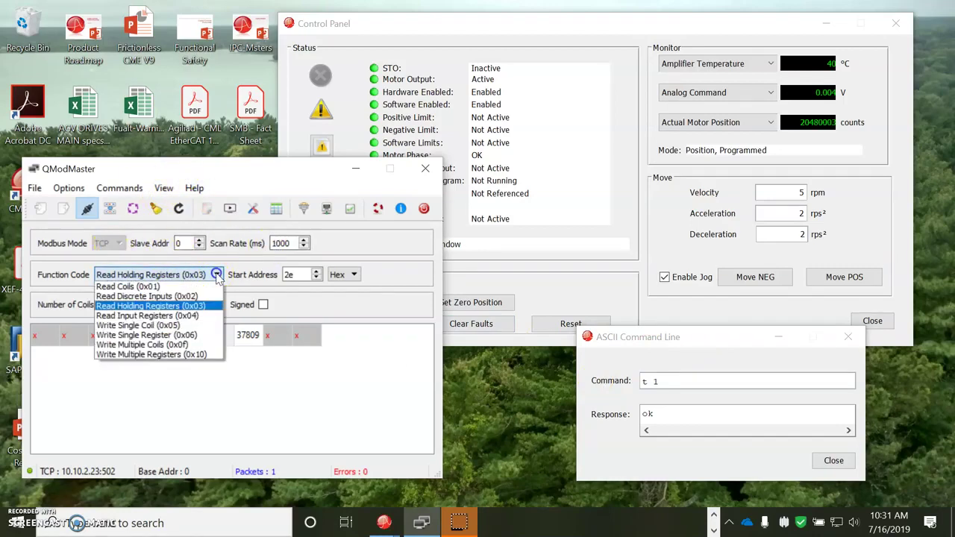
left_click(210, 356)
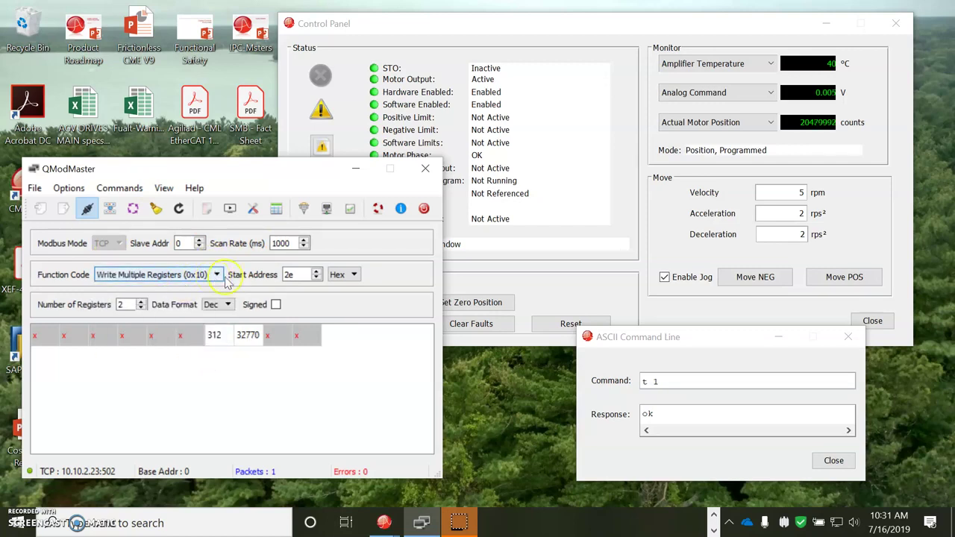
left_click(302, 274)
key("BackSpace")
key("BackSpace")
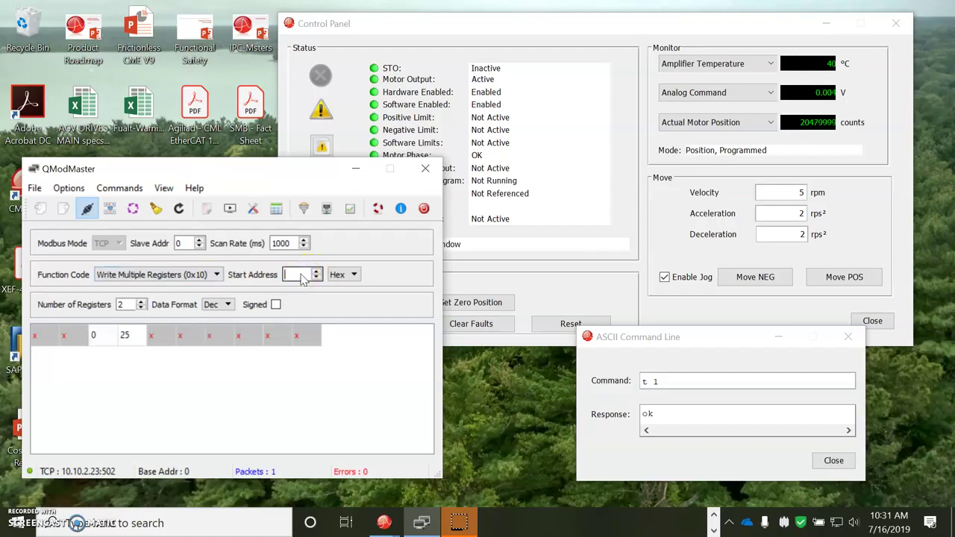
type("0200")
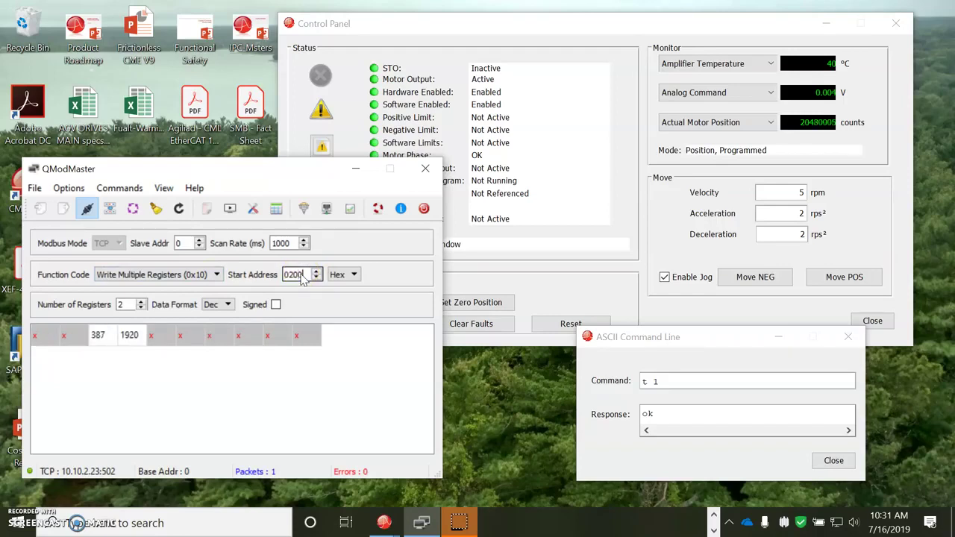
key("BackSpace")
key("BackSpace")
key("BackSpace")
key("BackSpace")
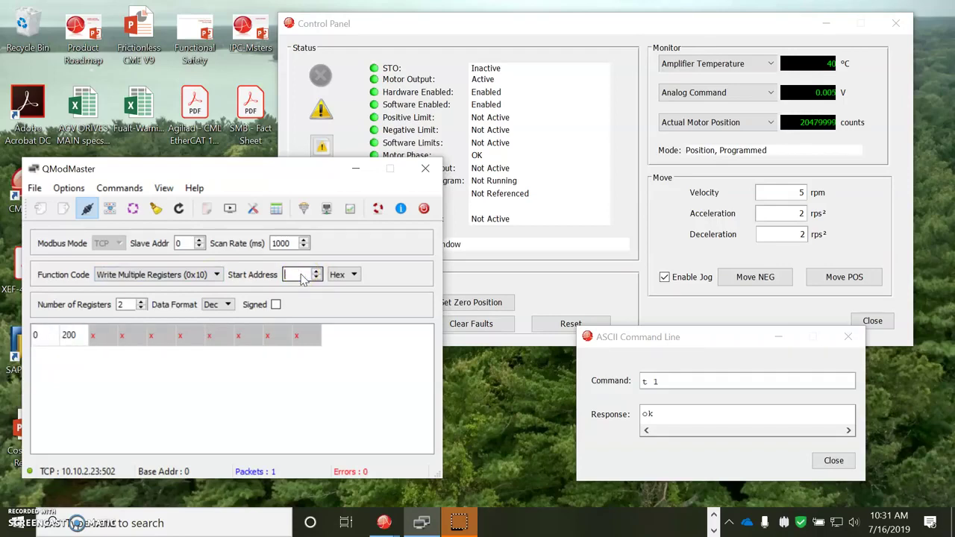
type("2000")
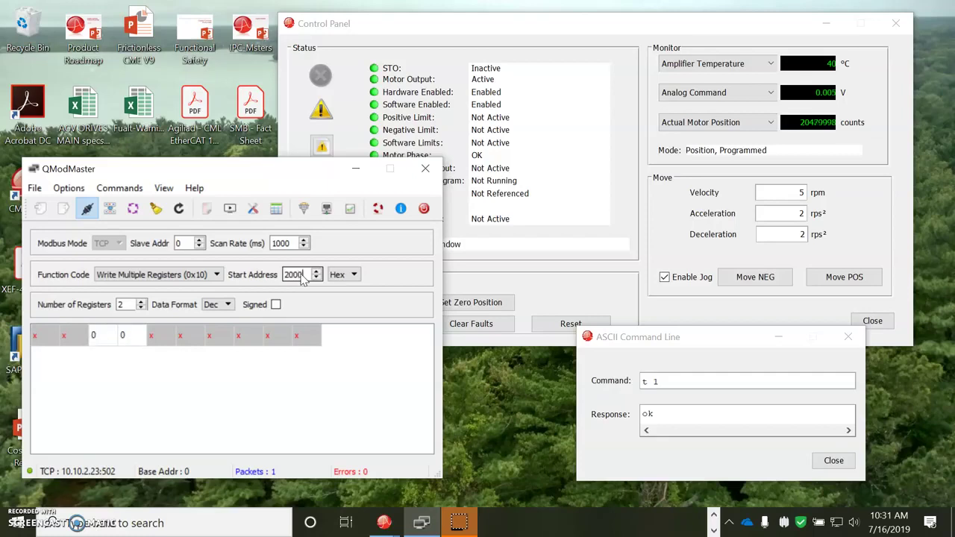
double_click(100, 336)
type("1")
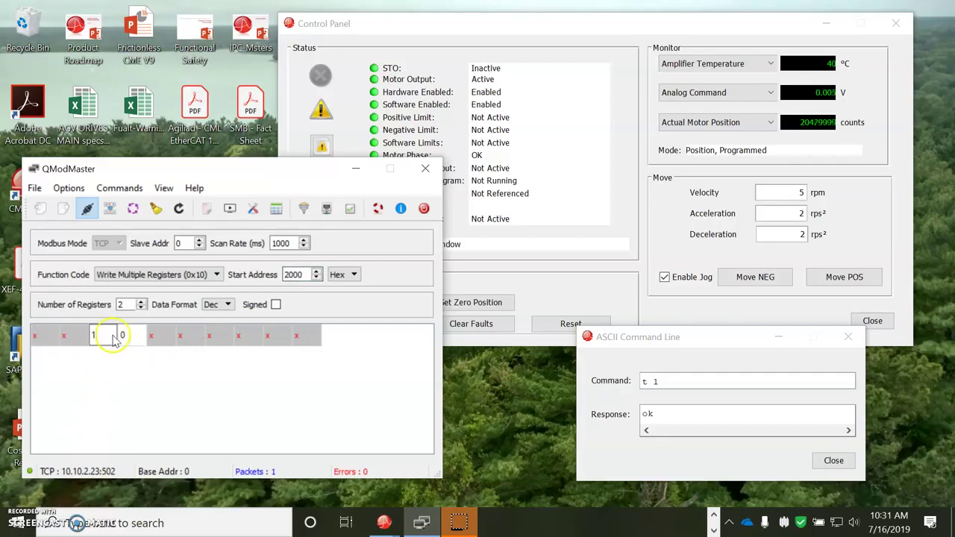
key("Return")
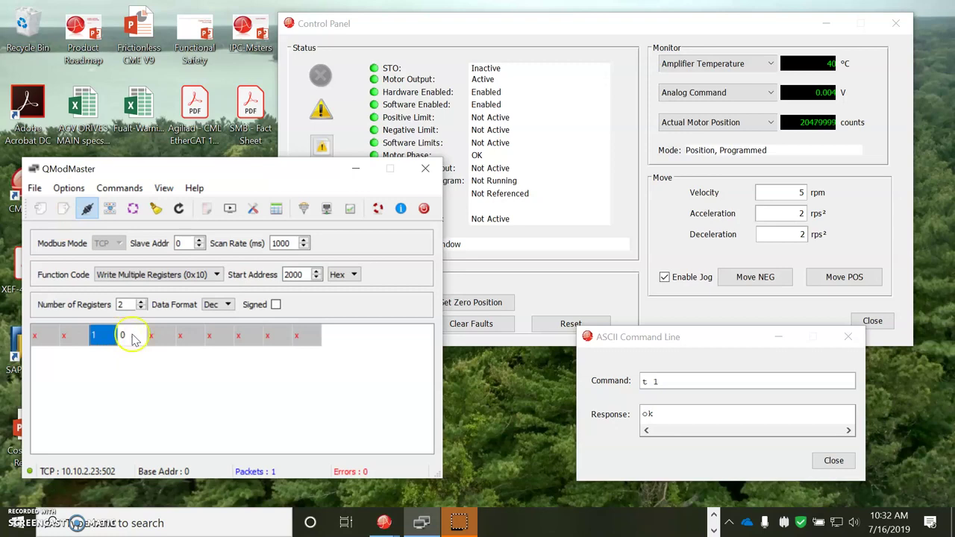
Zero the motor position, then send the write twice to run the CVM program
left_click(697, 228)
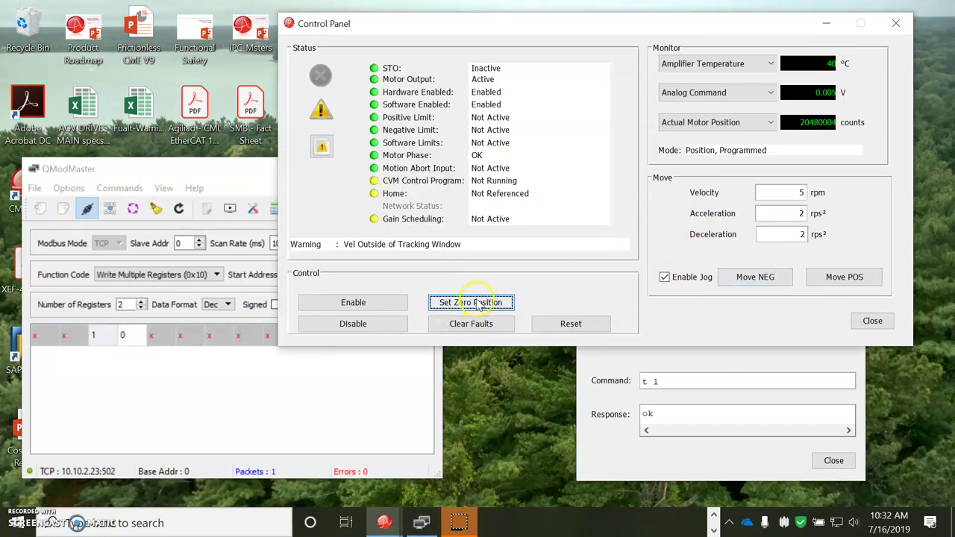
left_click(155, 170)
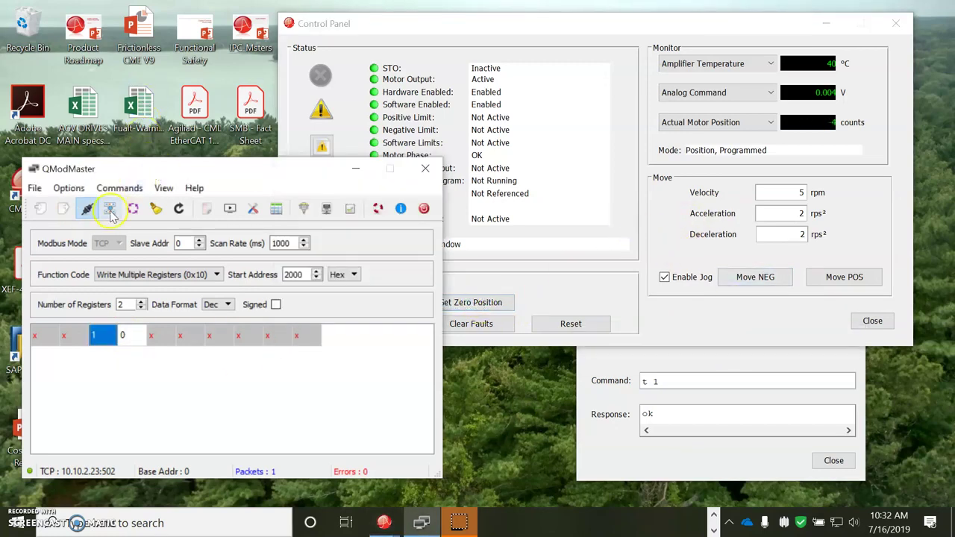
left_click(110, 210)
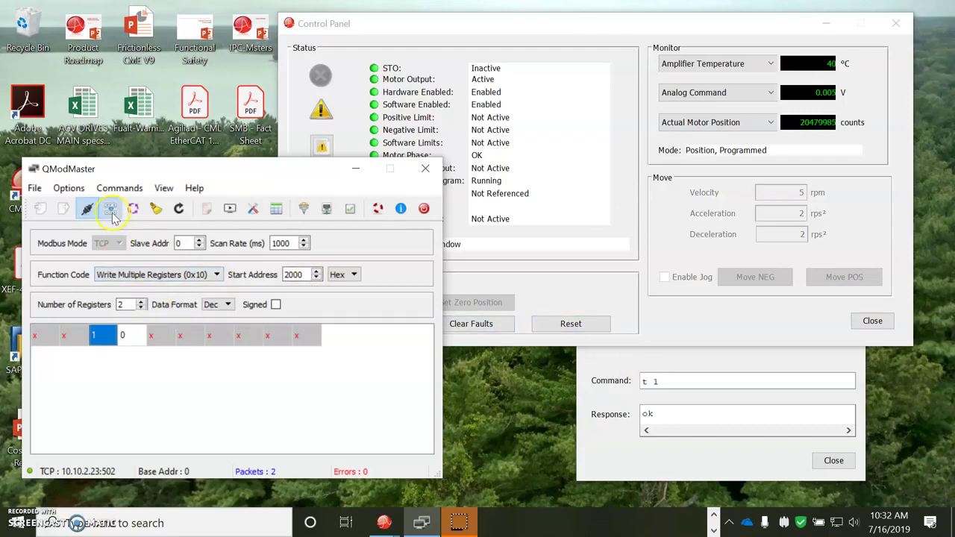
left_click(110, 210)
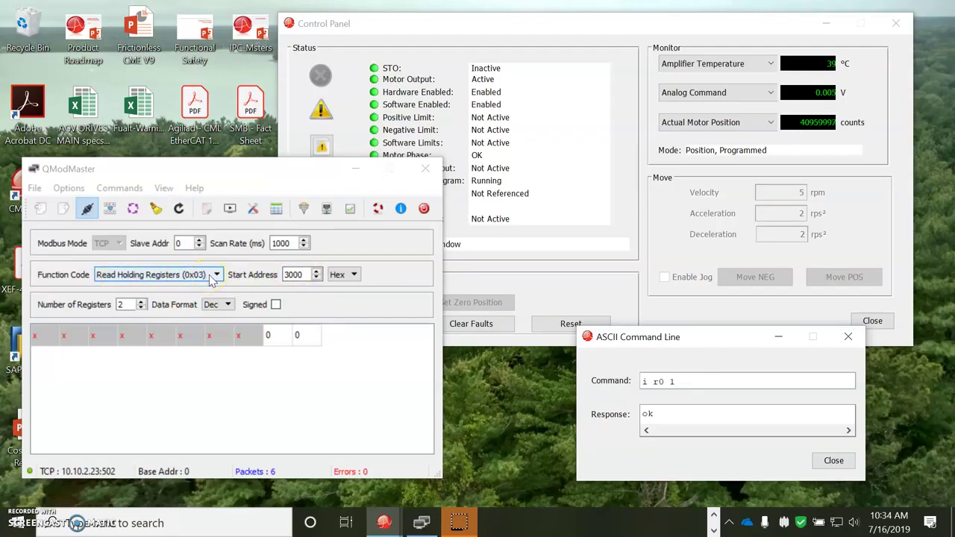
Read registers at 3000, send 'i r0 1' in CME 2, and re-read them as 0 and 1
left_click(306, 276)
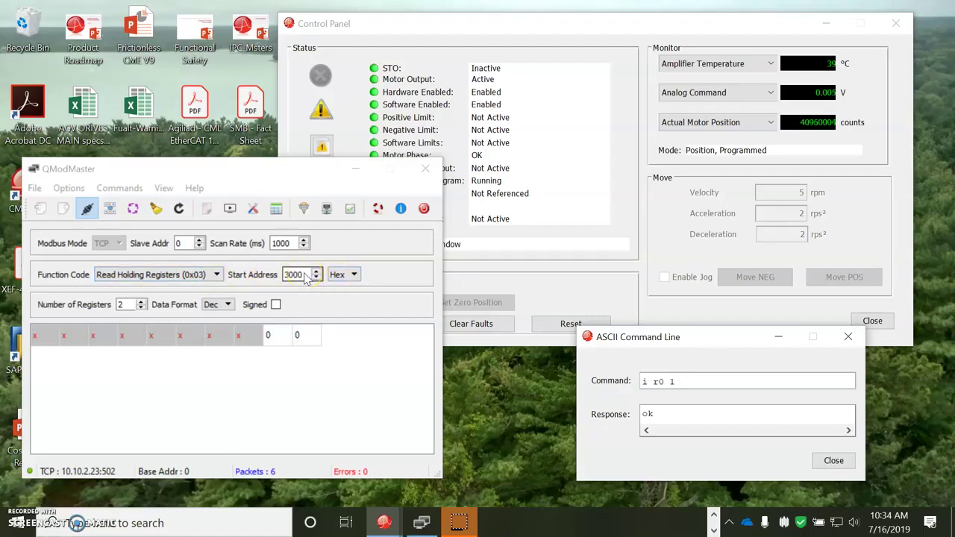
left_click(110, 208)
left_click(250, 358)
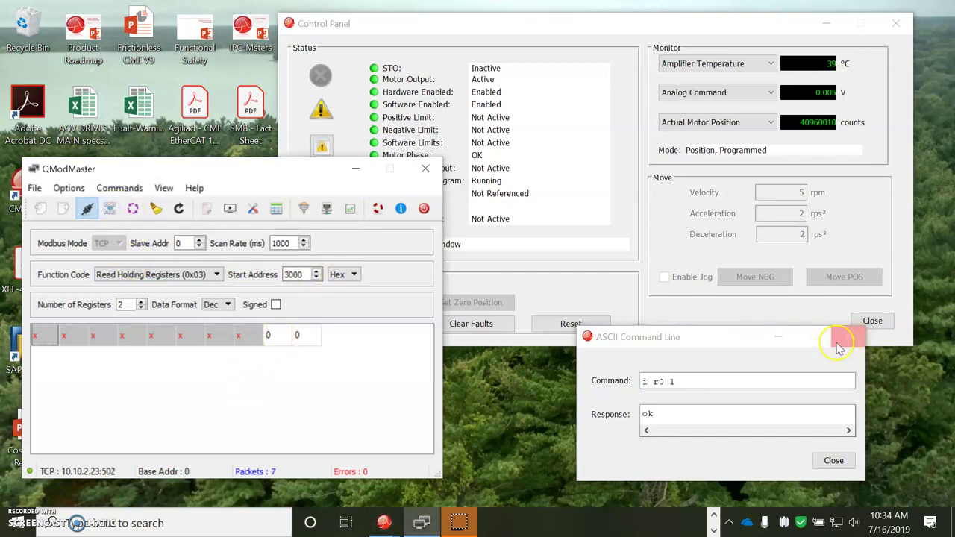
left_click(755, 342)
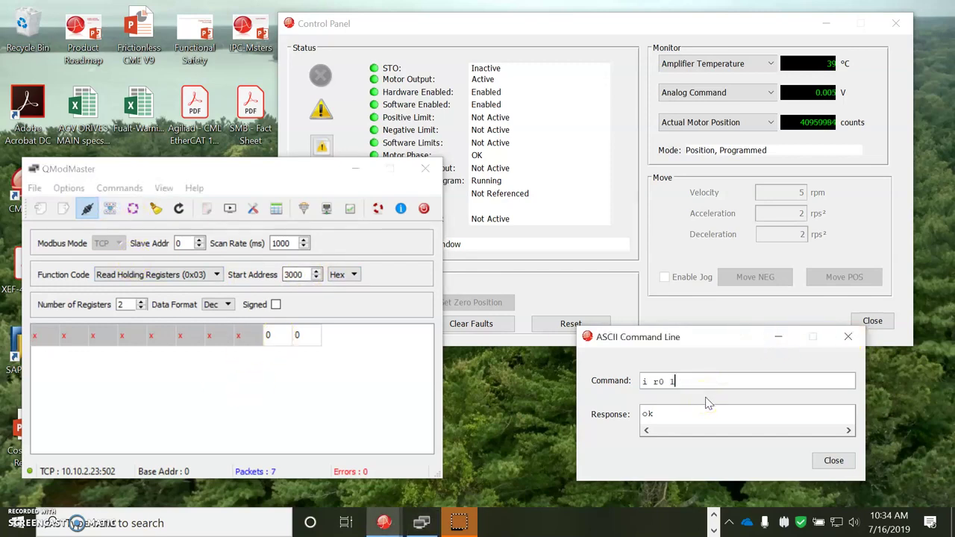
left_click(682, 382)
left_click(691, 420)
left_click(671, 384)
left_click(109, 208)
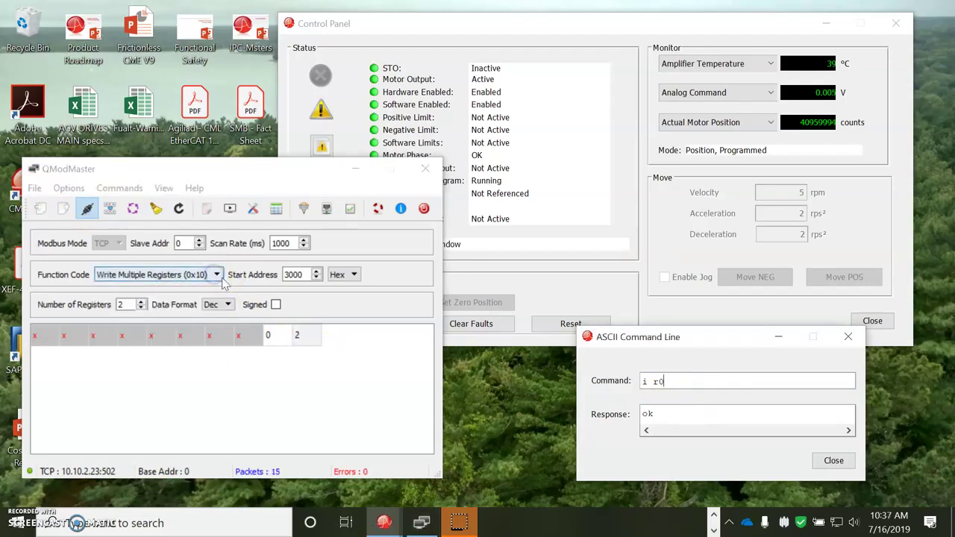
Write 0 and 2 to registers 0x3000–0x3001 with function 0x10, then switch to CME 2 to verify
left_click(217, 276)
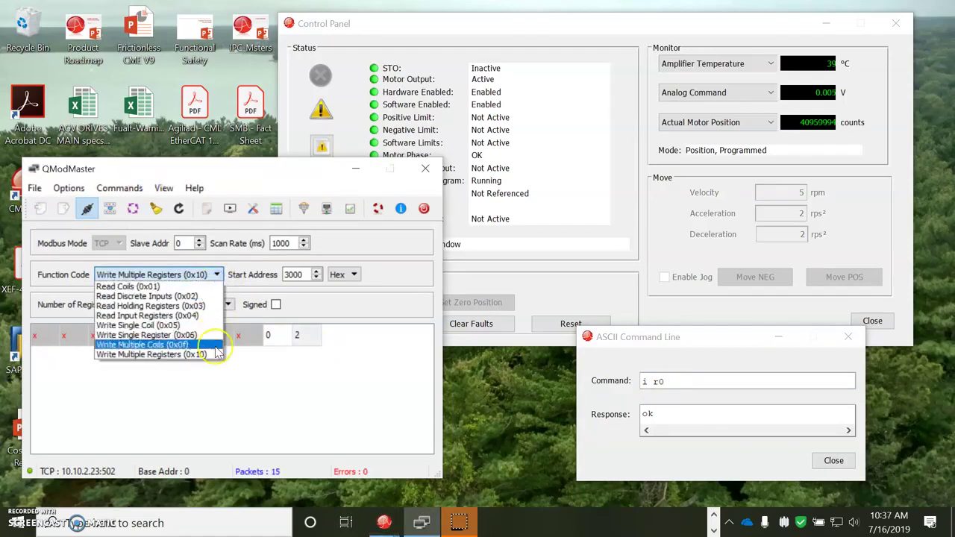
left_click(209, 357)
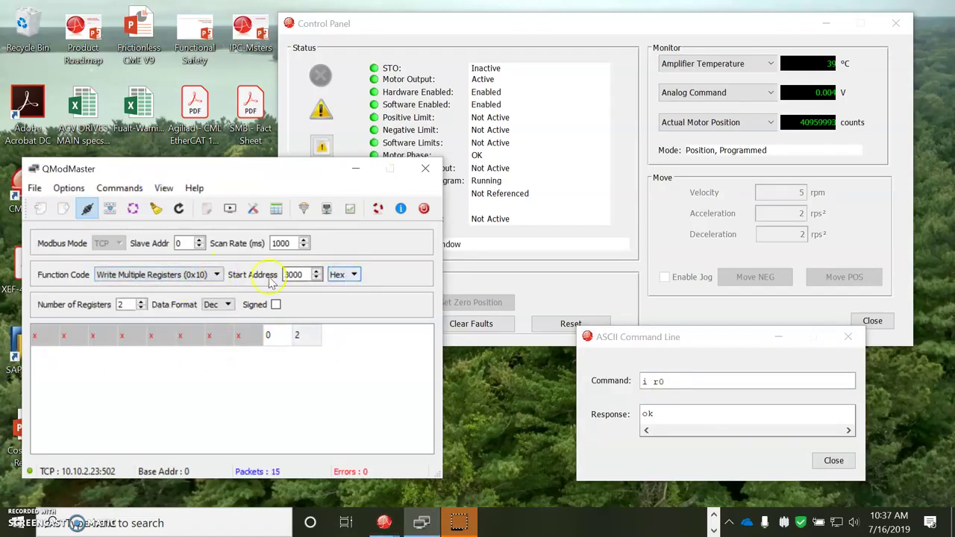
left_click(294, 274)
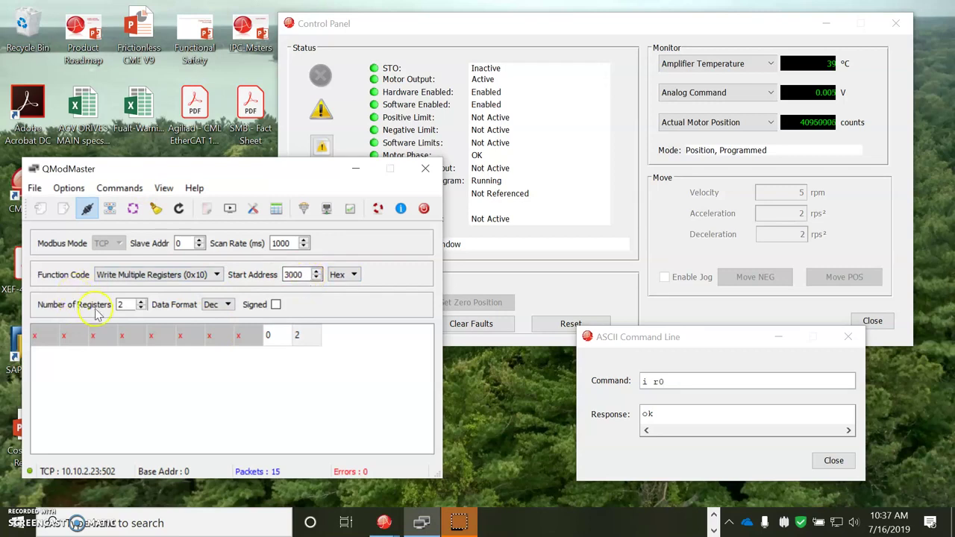
left_click(125, 308)
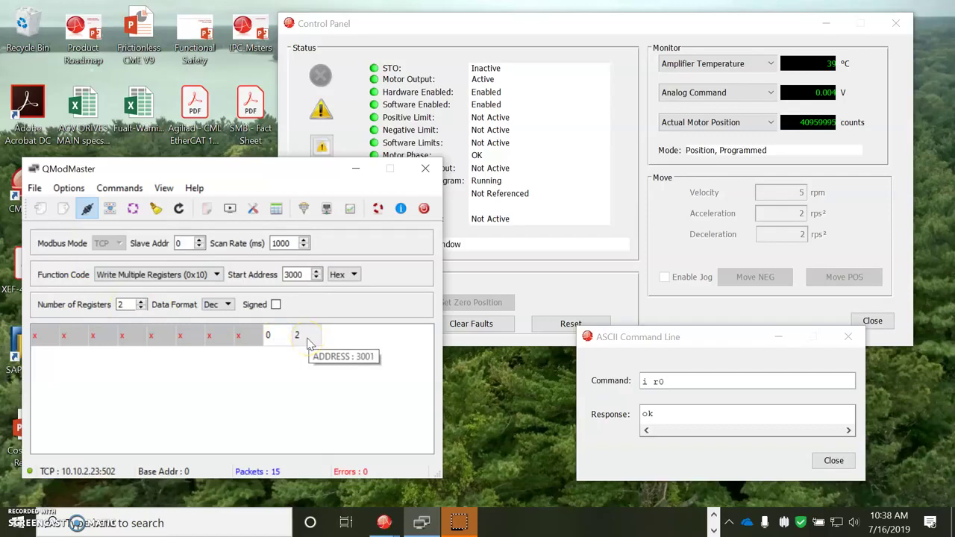
left_click(307, 336)
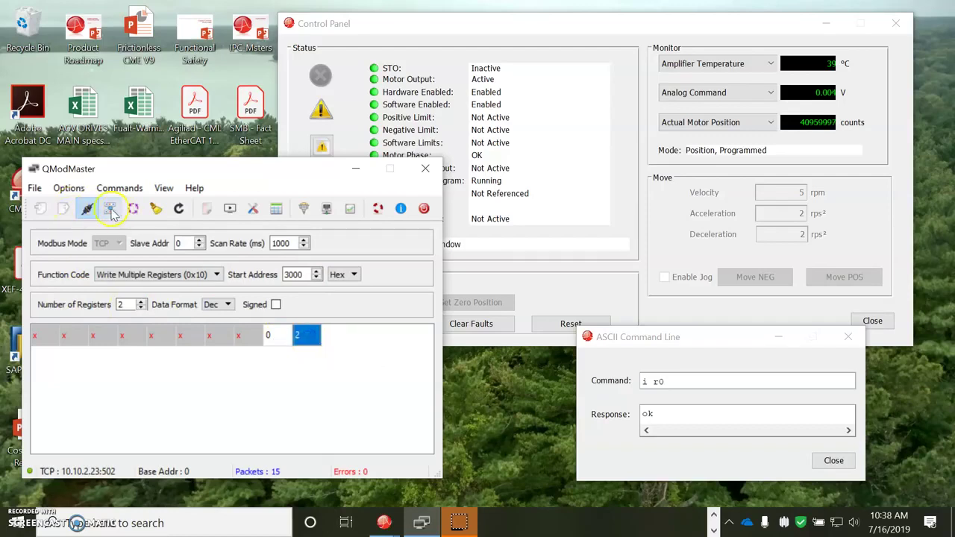
left_click(110, 208)
left_click(712, 341)
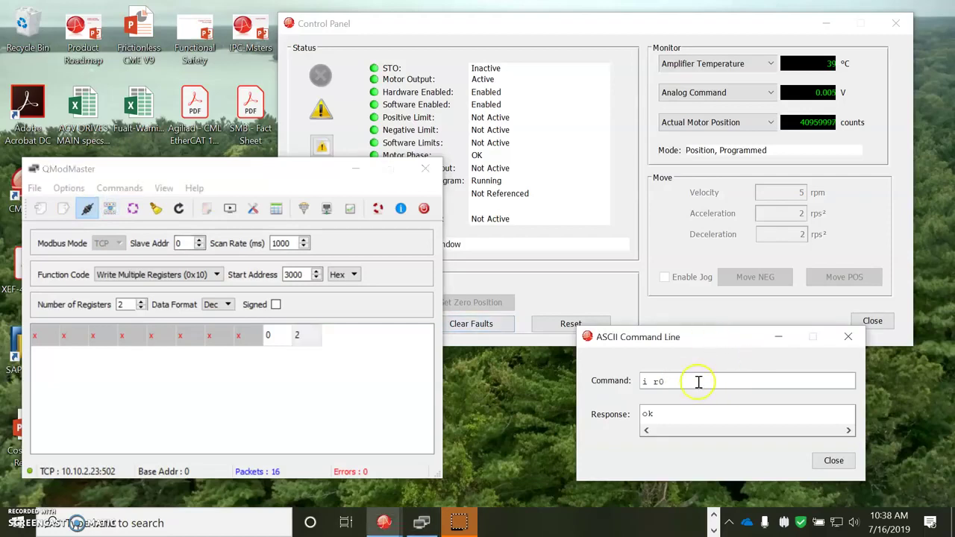